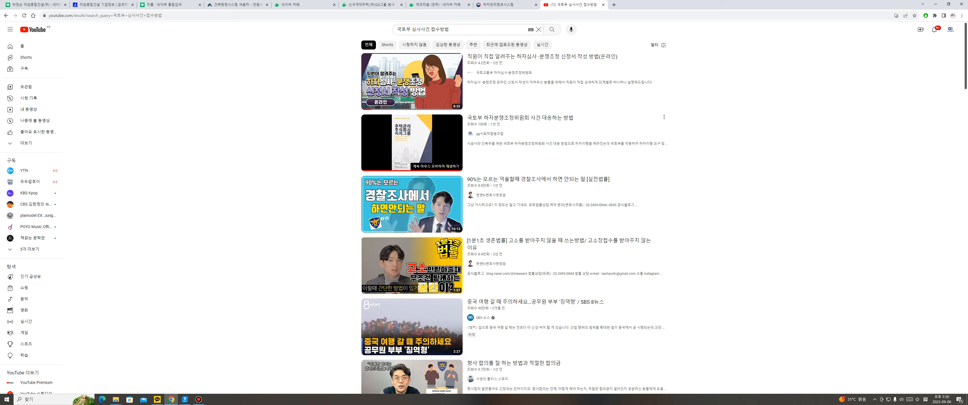
- Rerun the YouTube search for 국토부 심사사건 접수방법, then switch to the 하자관리정보시스템 portal tab
click(33, 29)
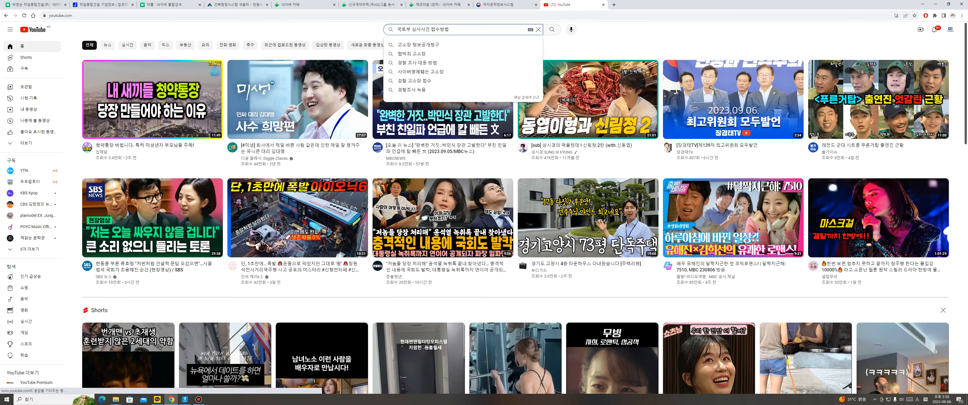
key(Return)
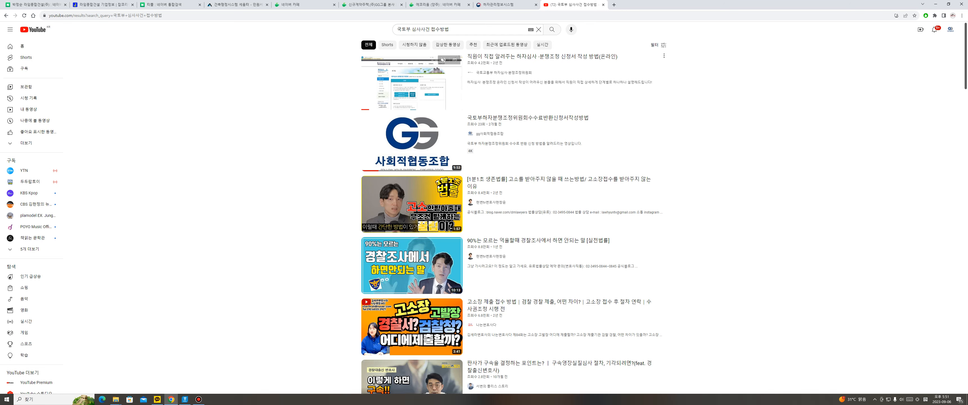
click(500, 5)
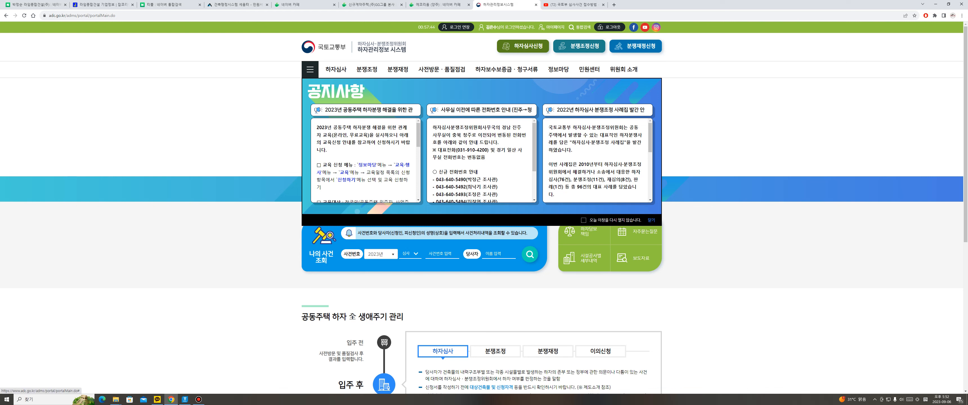
- Close the 공지사항 popup and start a new application via 하자심사신청 → 하자심사 신청하기
click(651, 220)
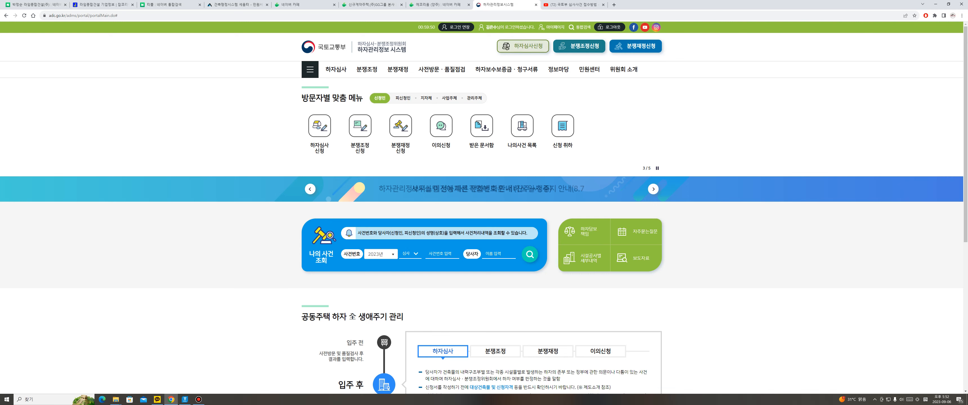
click(523, 46)
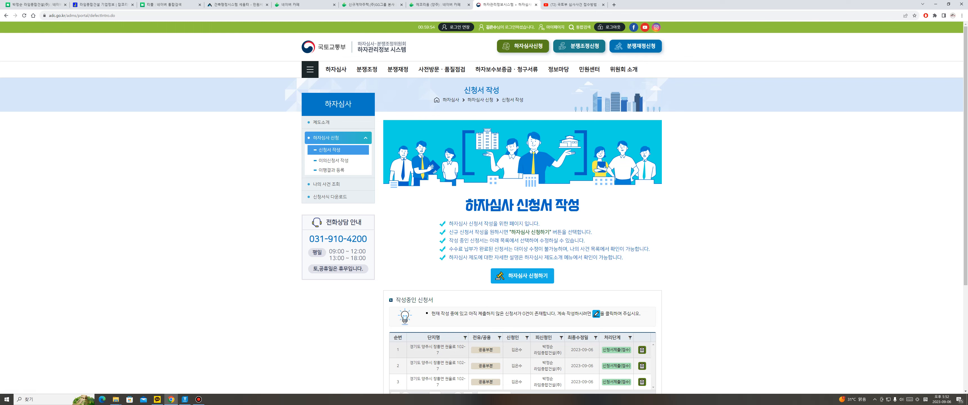
scroll(523, 350, down, 4)
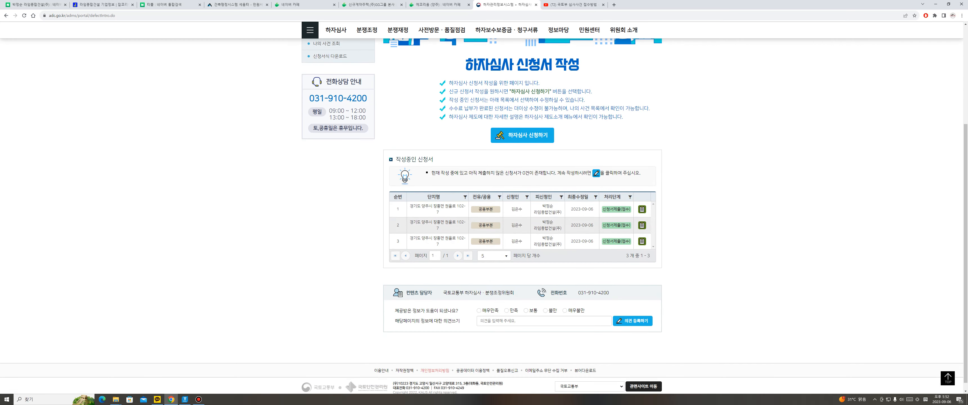
scroll(522, 276, up, 4)
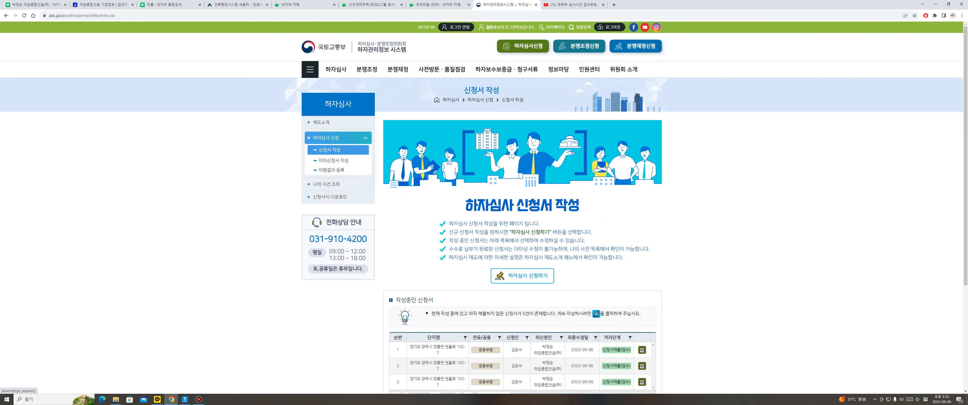
click(523, 276)
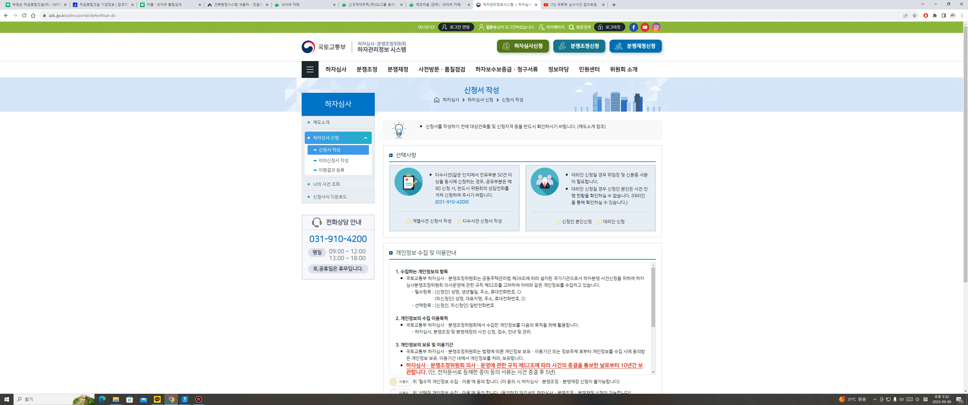
- Choose 개별사건 신청서 작성 and 신청인 본인신청, accept both privacy consents, and open the form
click(409, 222)
click(558, 221)
scroll(521, 320, down, 5)
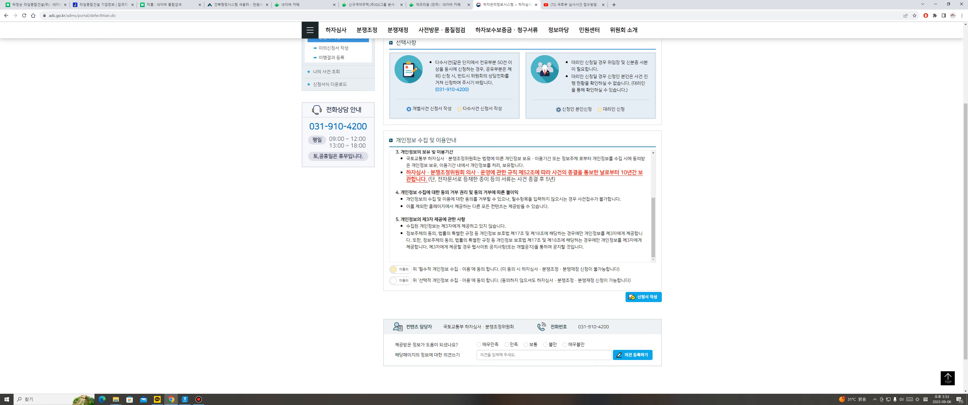
click(400, 269)
click(400, 280)
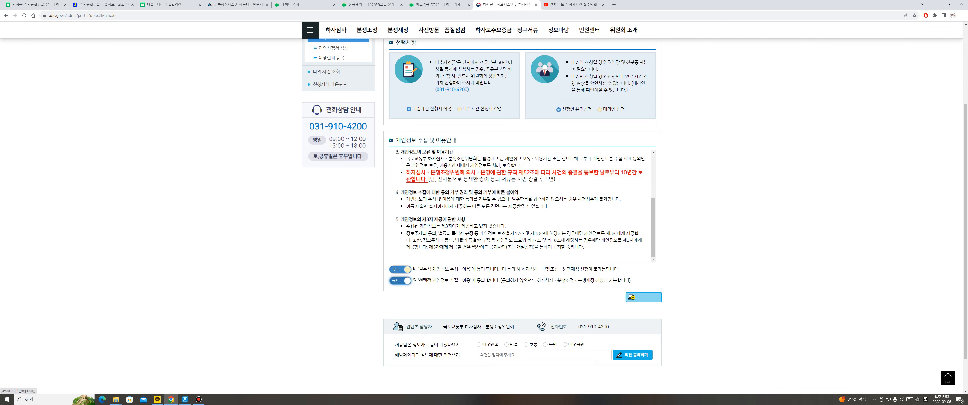
click(644, 297)
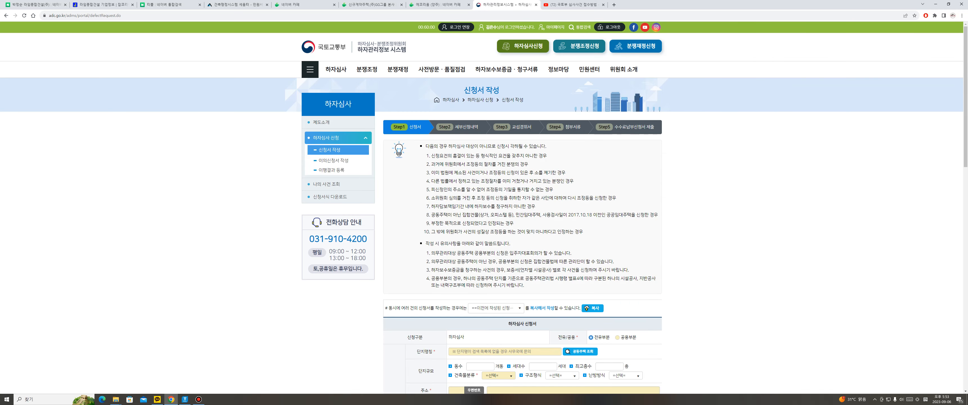
- Scroll through the blank 하자심사 신청서, then go to the 세움터 tab
scroll(482, 236, down, 3)
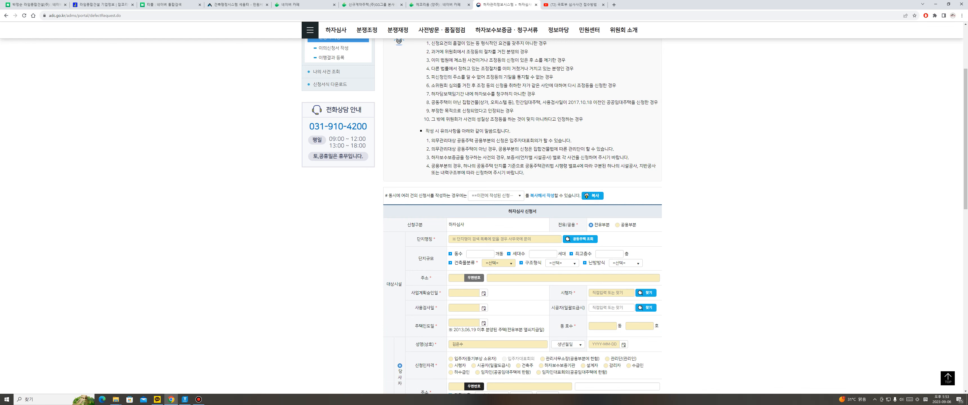
click(238, 5)
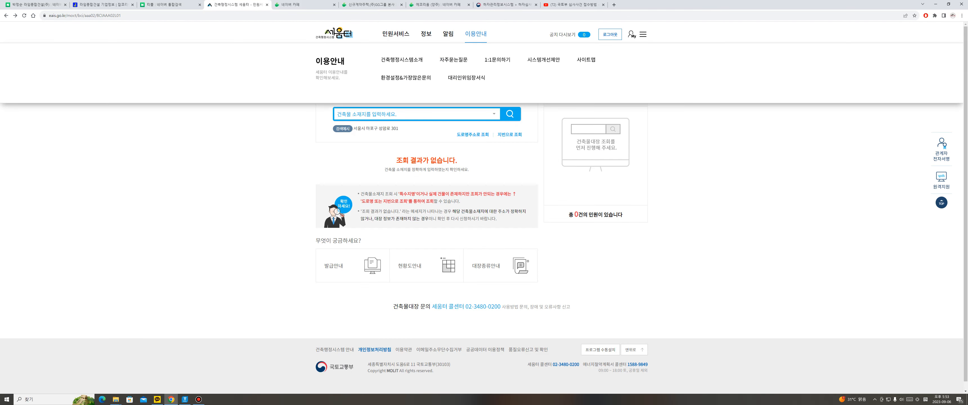
- Dismiss 세움터's automatic-logout alert and return to the 하자관리정보시스템 application form
click(340, 33)
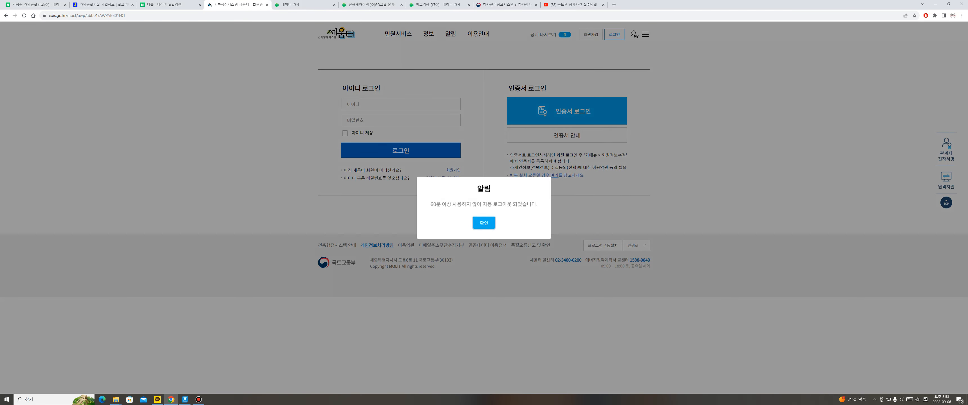
key(Return)
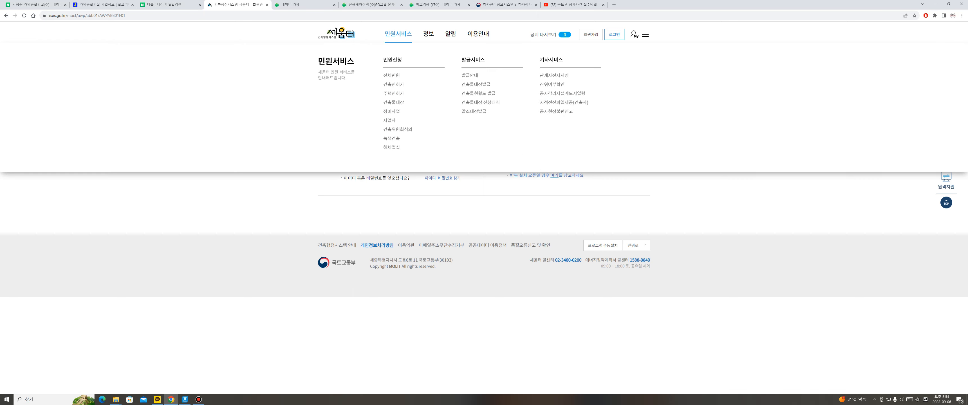
click(504, 5)
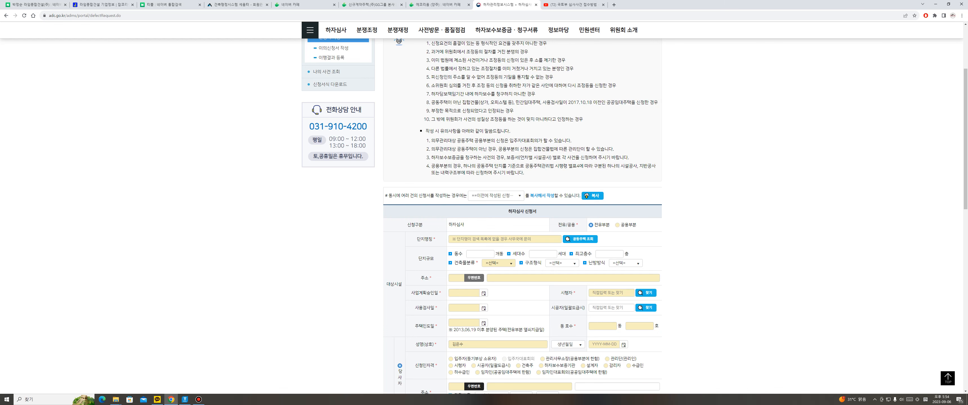
- Check the 건축물분류 options without changing them, then open the 이전에 작성된 신청서 list
scroll(522, 216, down, 3)
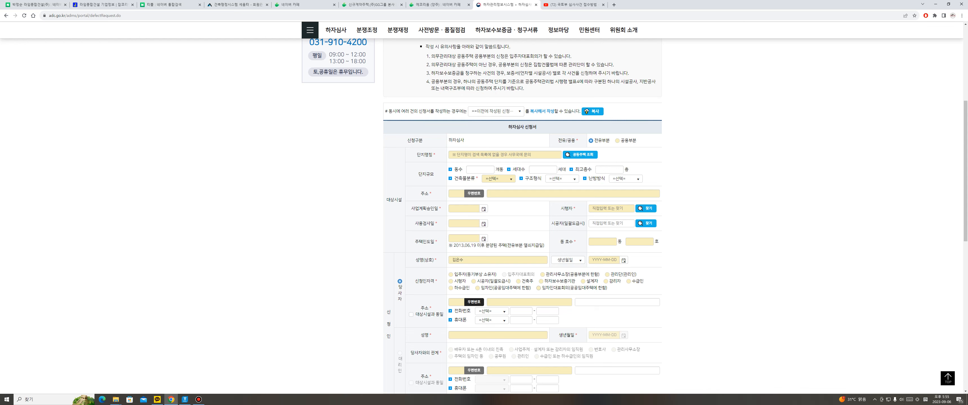
click(498, 179)
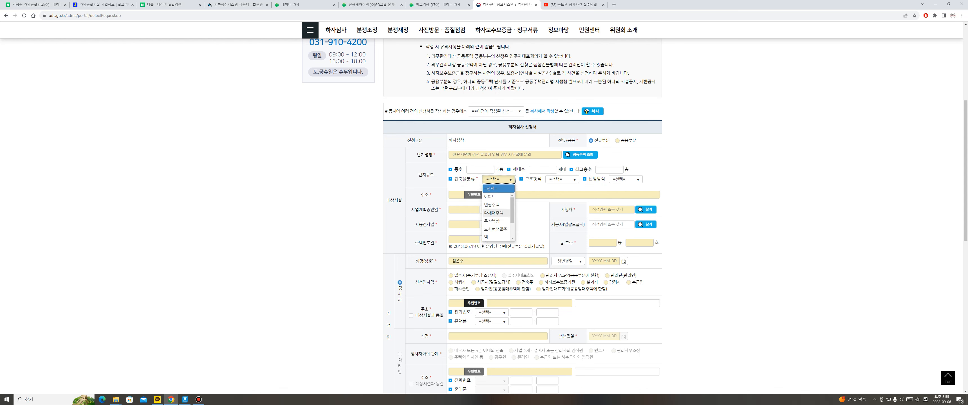
click(499, 179)
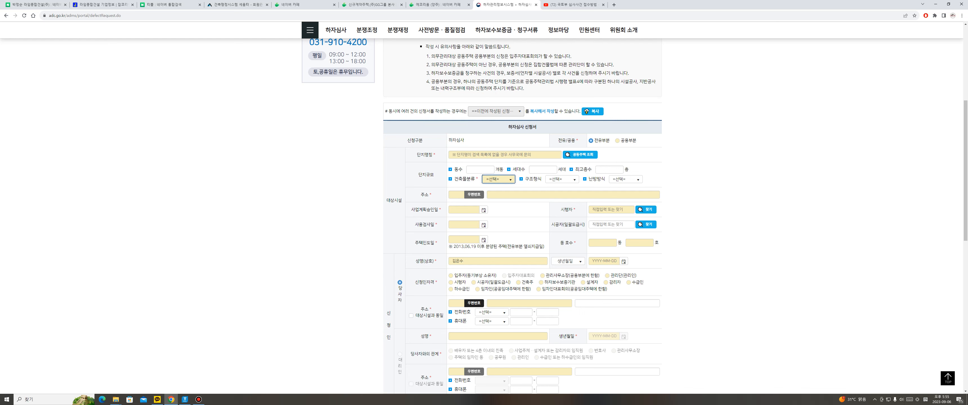
click(495, 111)
- Copy the earlier 경기도 양주시 application into the form and set the applicant identifier to 사업자번호
click(494, 125)
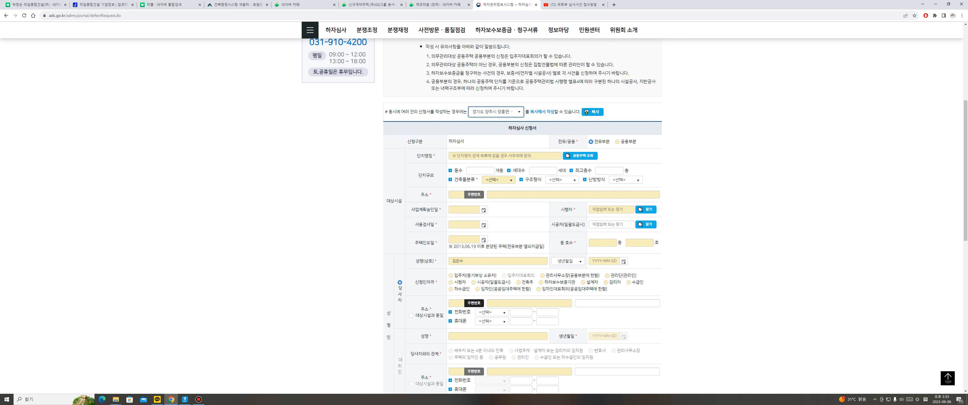
click(593, 112)
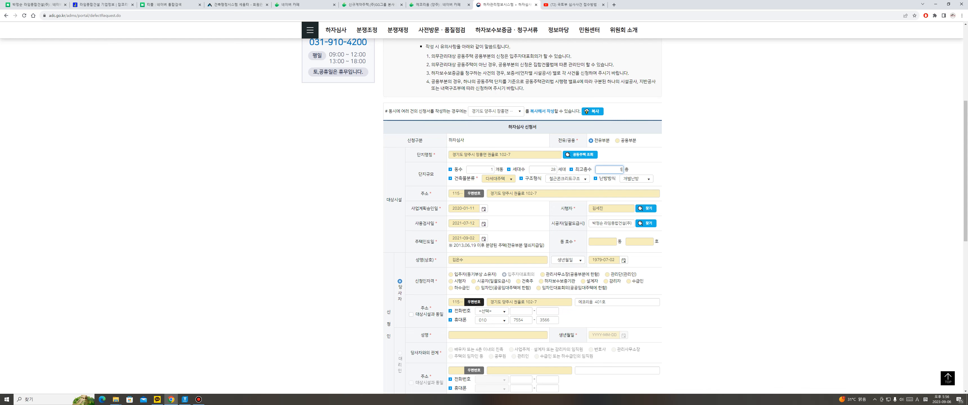
scroll(621, 141, down, 1)
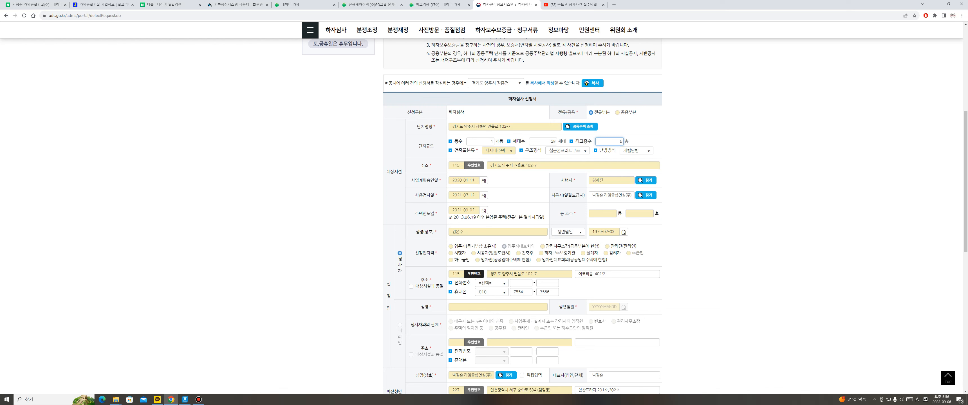
click(567, 232)
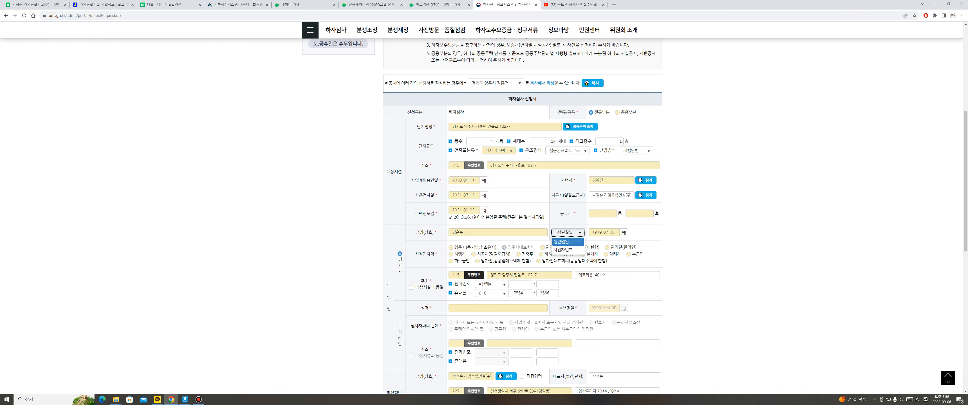
click(563, 249)
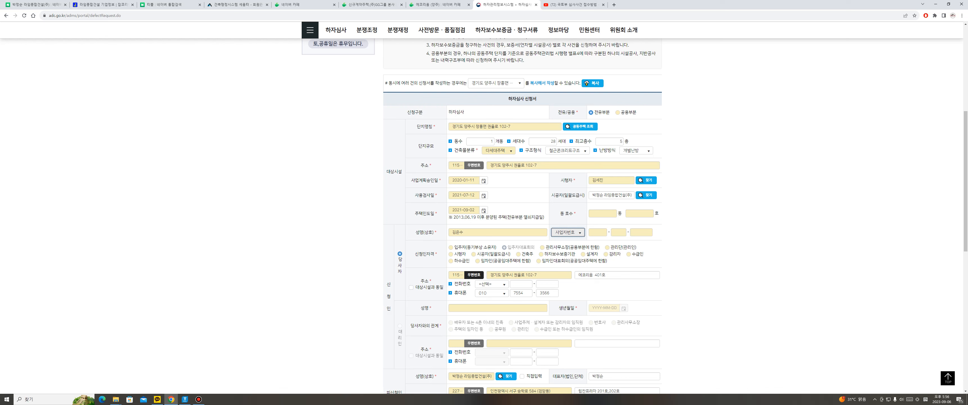
- Switch the applicant identifier back to 생년월일 and re-copy the previous application's details
click(568, 233)
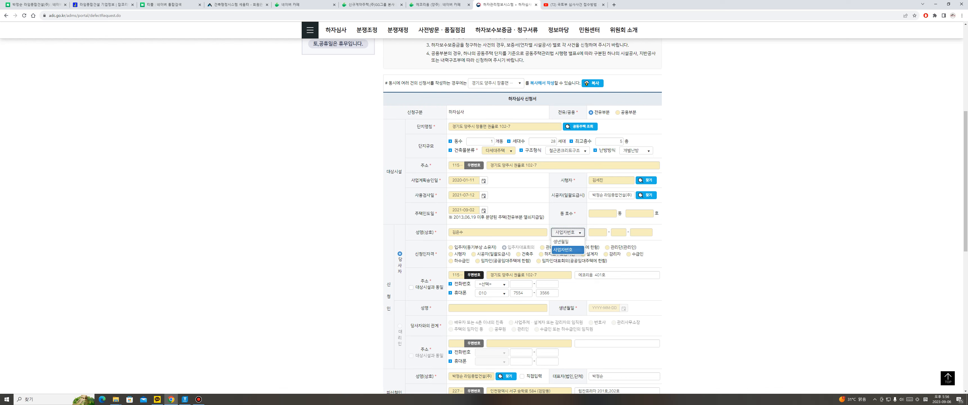
click(566, 242)
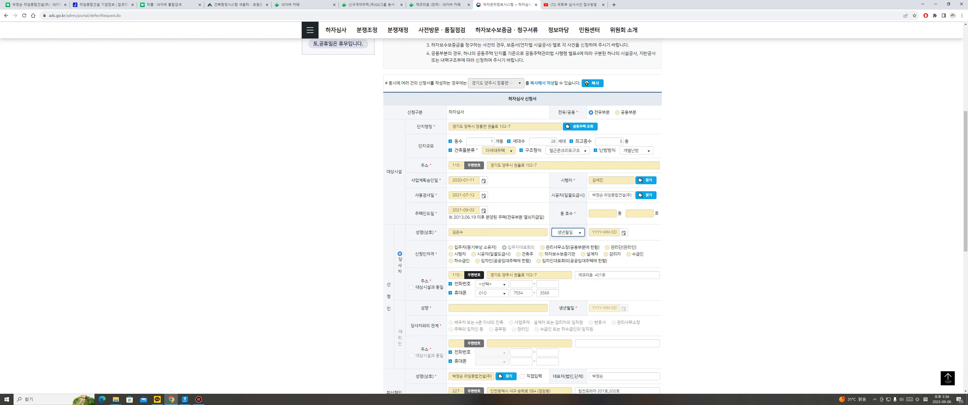
click(495, 83)
click(493, 106)
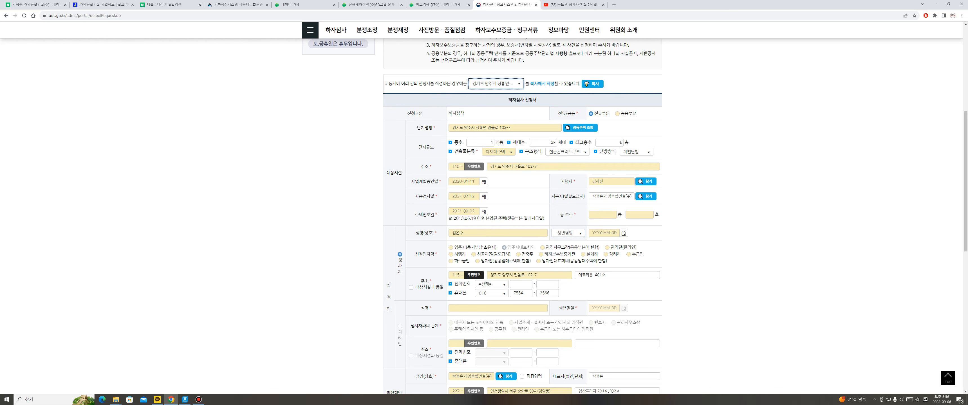
click(592, 84)
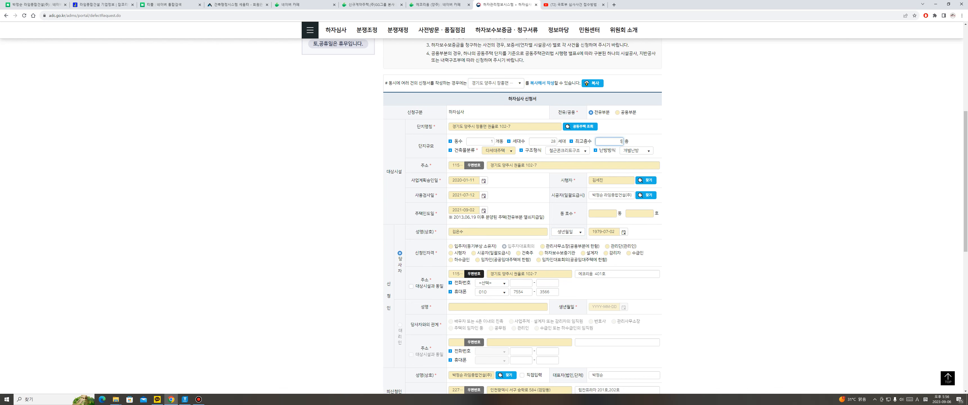
- Select 공용부분 in the 전유/공용 row and review the rest of the form
scroll(500, 227, down, 2)
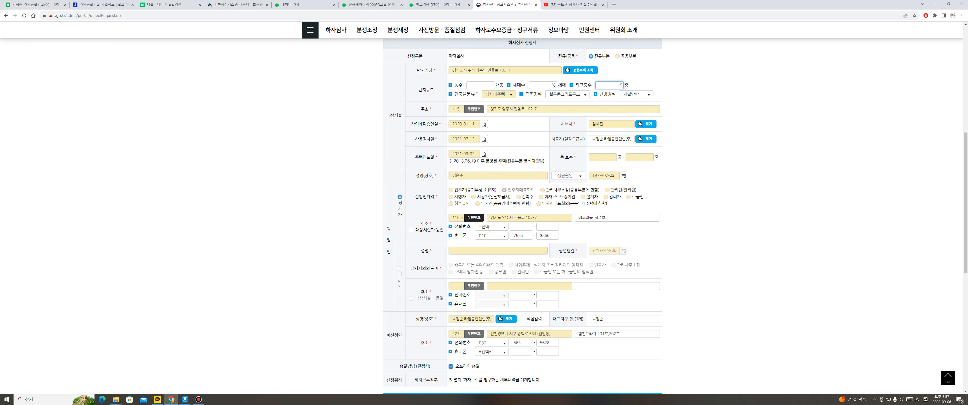
scroll(523, 214, up, 2)
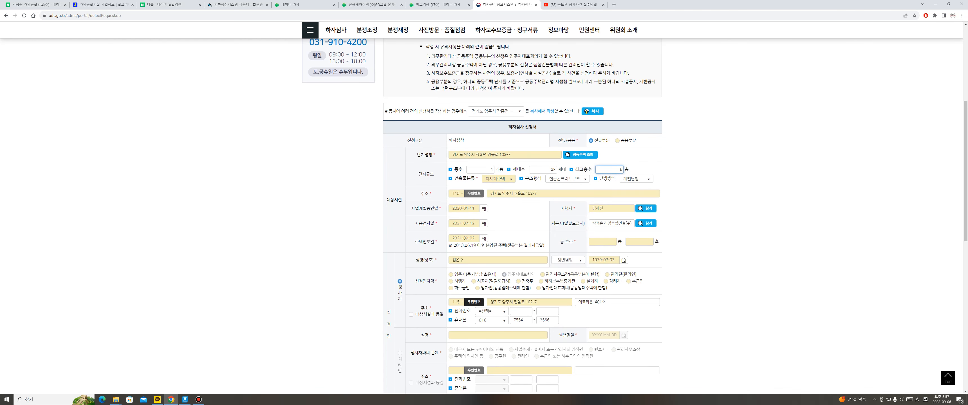
click(618, 141)
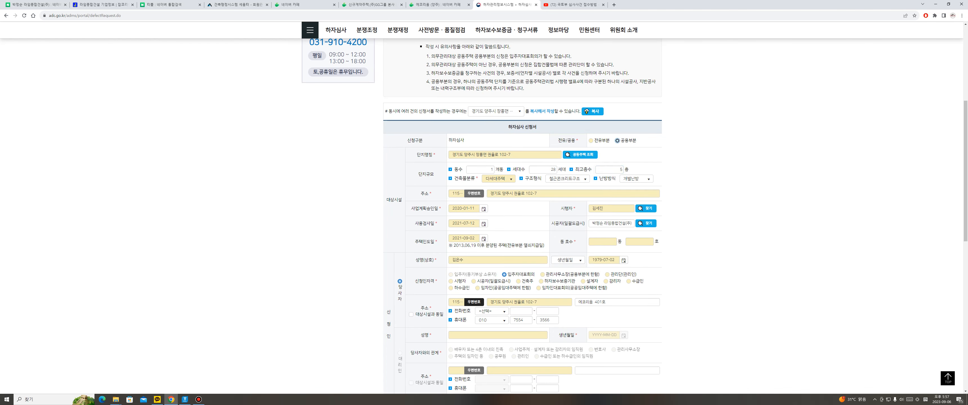
scroll(523, 214, down, 2)
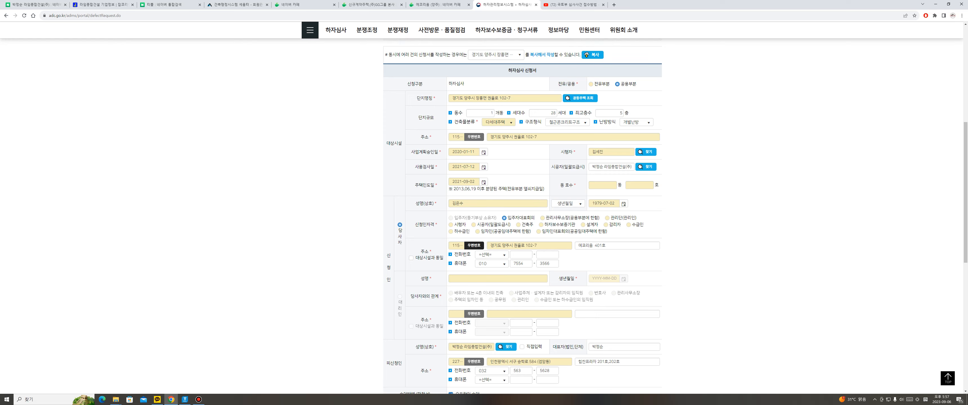
scroll(522, 215, down, 2)
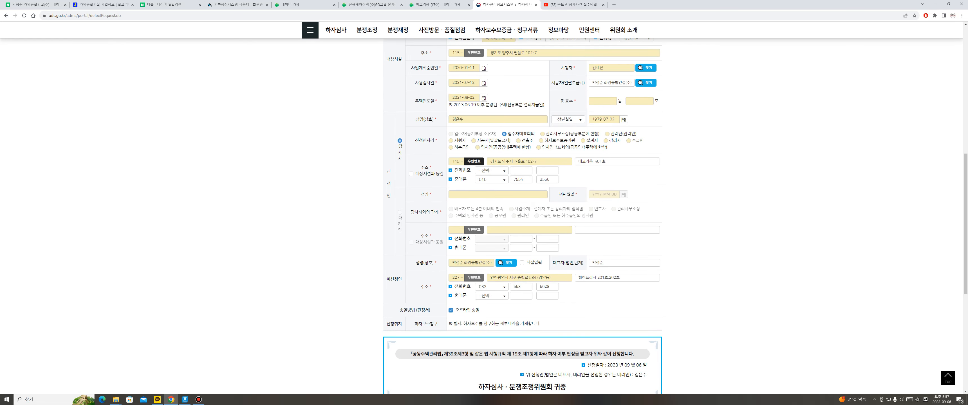
click(607, 161)
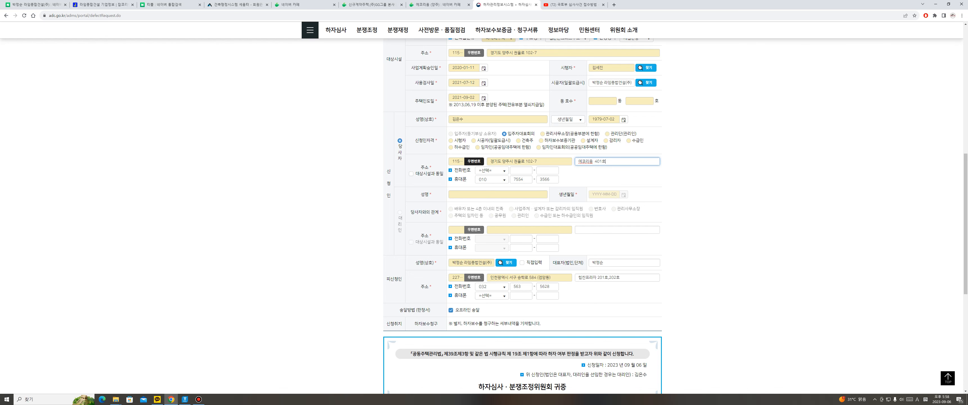
scroll(500, 206, down, 1)
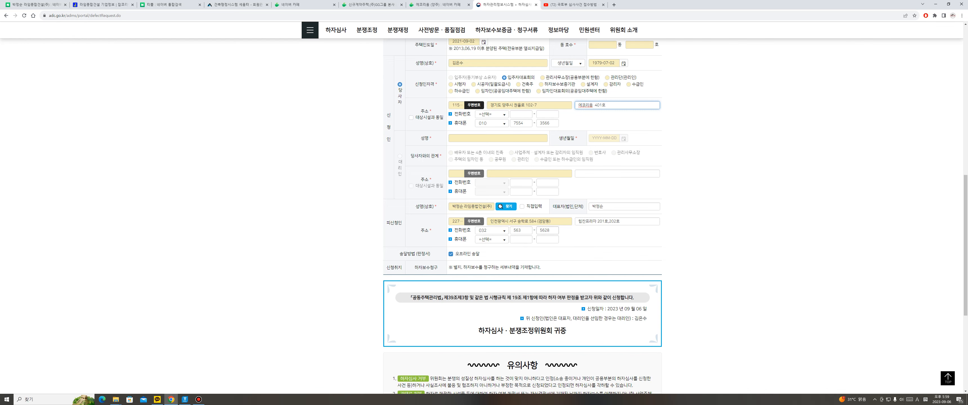
- Save the 신청서 with 저장, confirming the prompt and closing the save-complete notice
scroll(616, 280, down, 5)
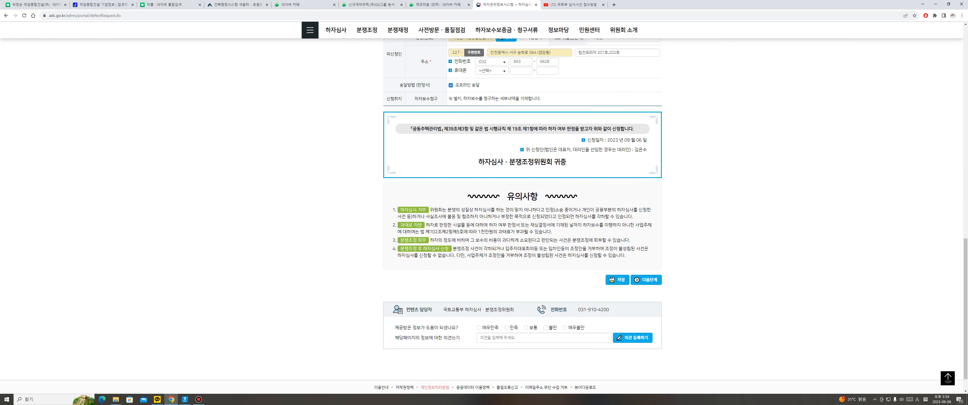
click(617, 280)
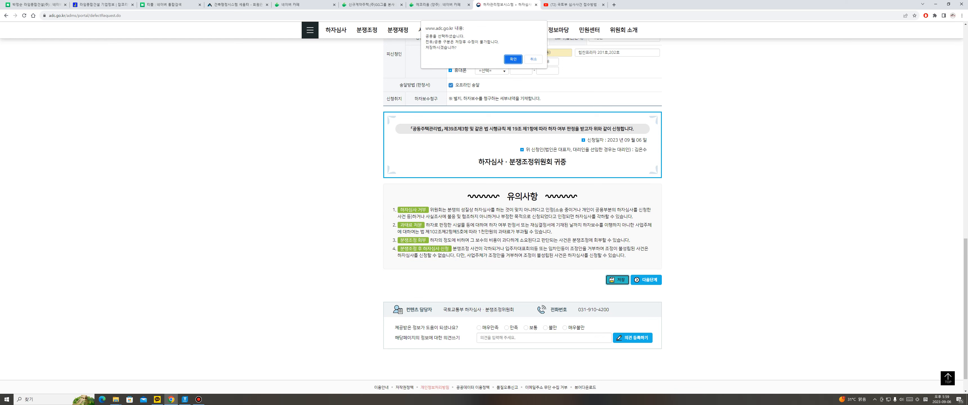
key(Return)
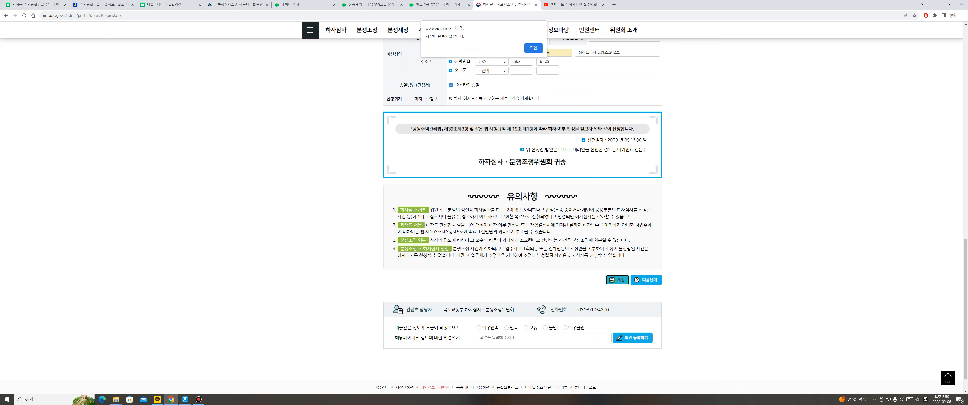
key(Return)
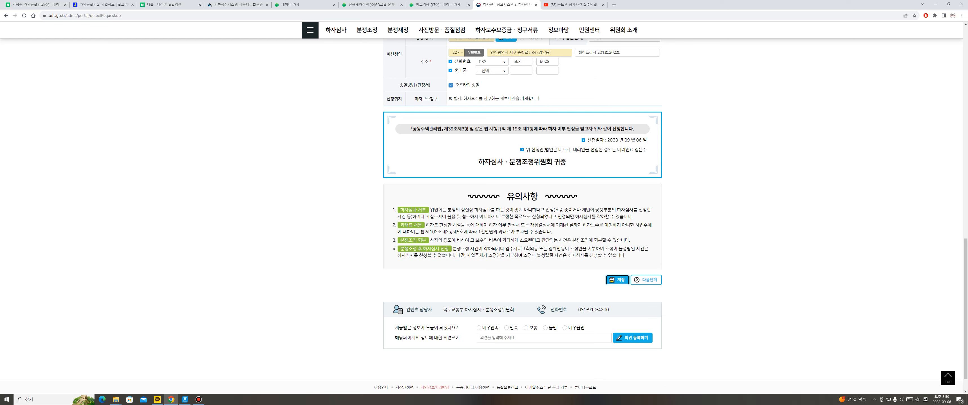
- Advance to Step2 세부신청내역 and add one blank defect row, dismissing the one-entry notice
click(646, 280)
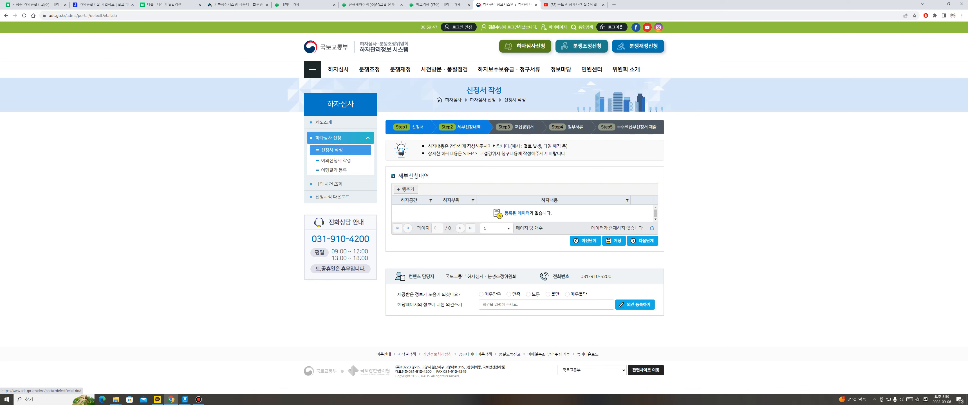
click(406, 190)
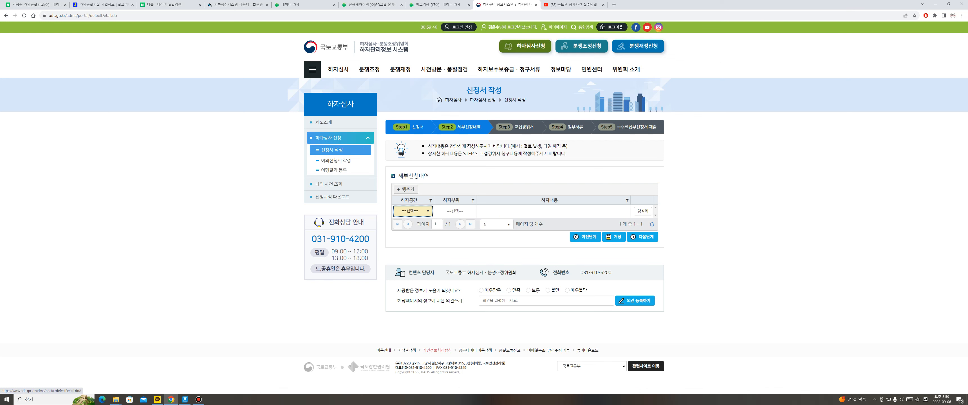
click(406, 189)
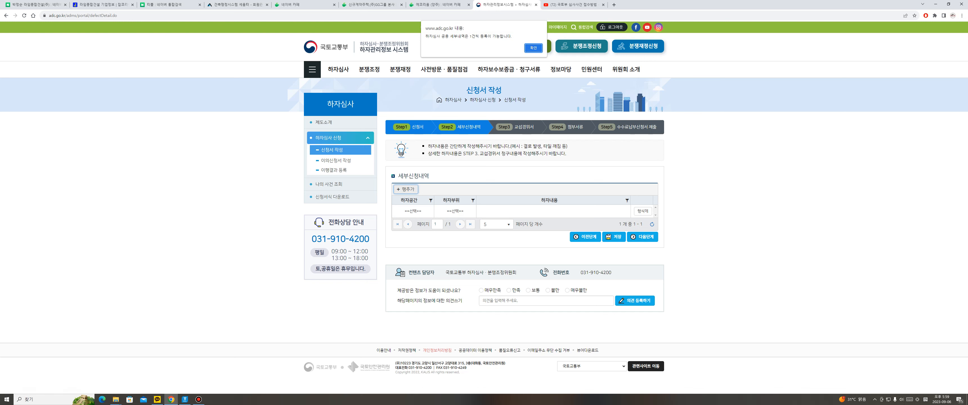
key(Return)
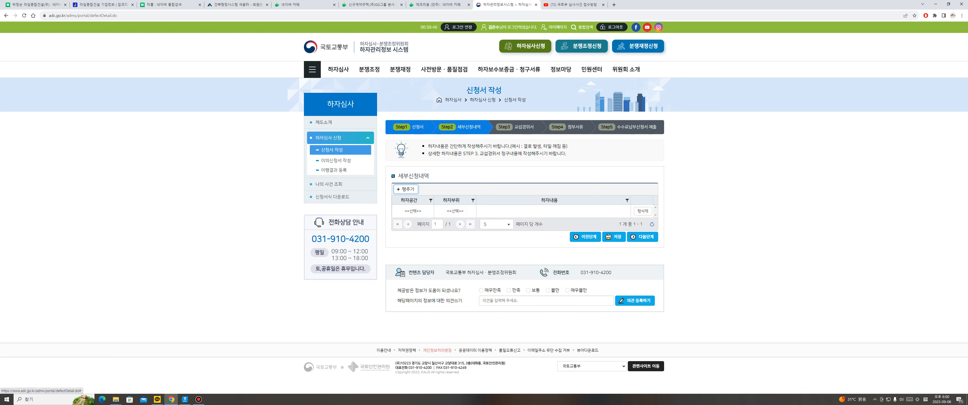
- Open the row's 하자공간 dropdown, then bring the Hangul defect photo list forward
click(413, 212)
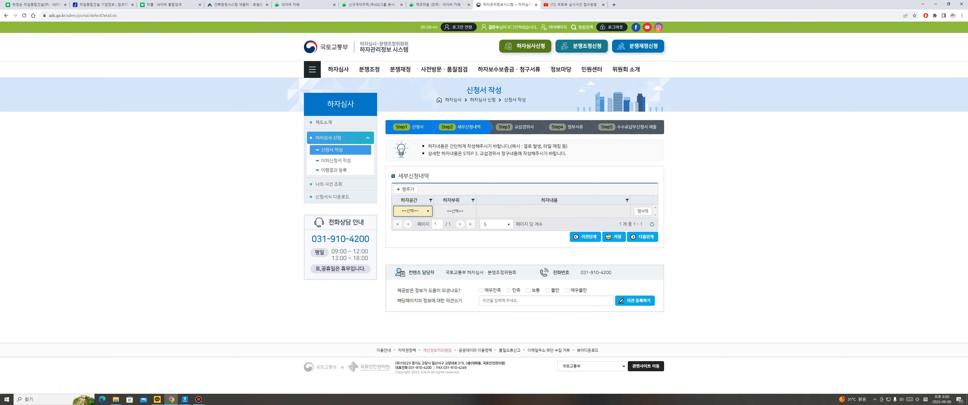
click(413, 212)
scroll(411, 246, down, 10)
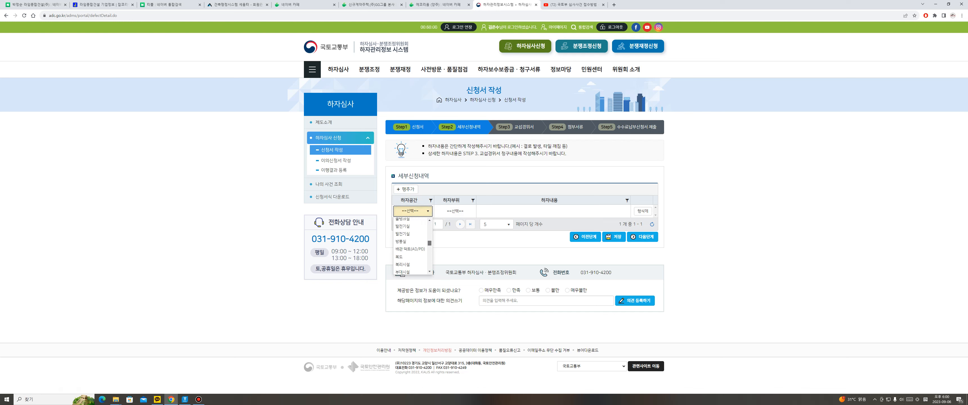
scroll(412, 247, up, 10)
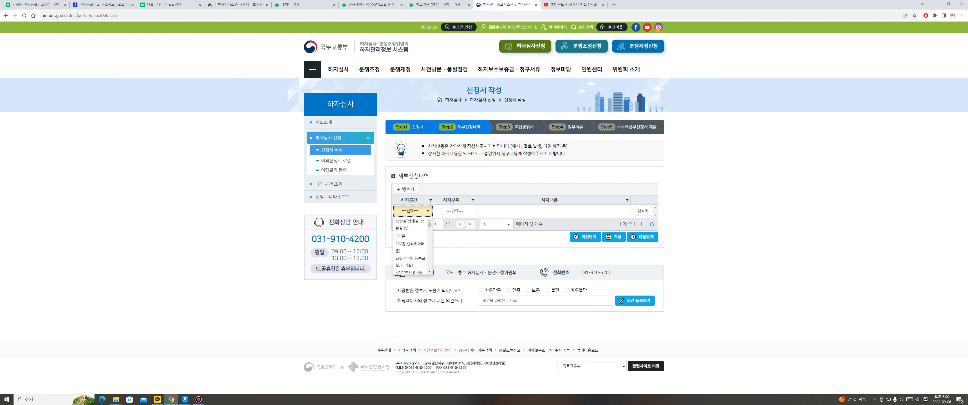
click(185, 399)
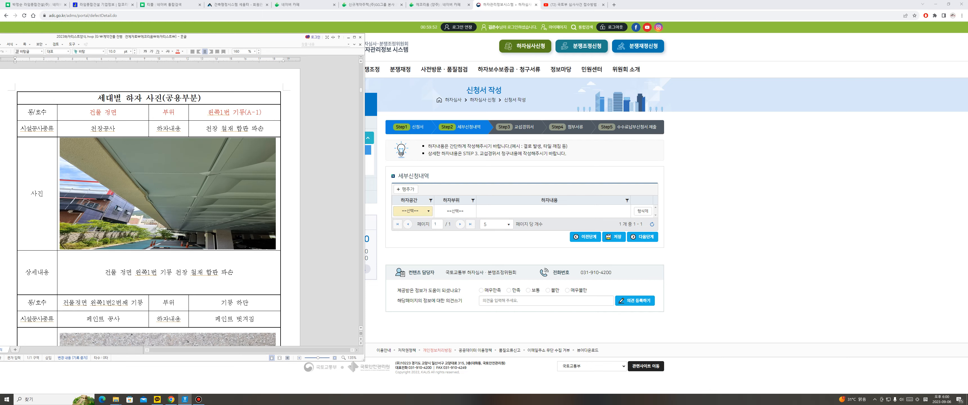
- Place the 세대별 하자 사진(공용부분) window beside the browser, scrolled to defect A-2's column-base paint peeling
click(425, 3)
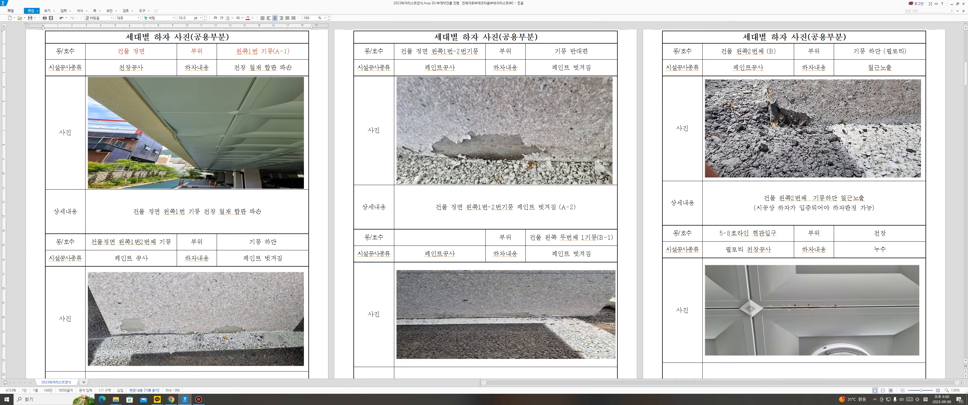
scroll(485, 204, up, 10)
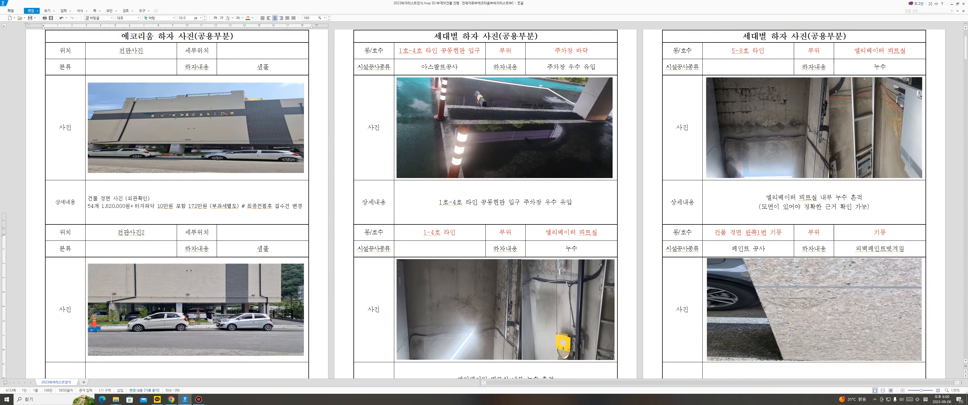
scroll(485, 204, down, 13)
scroll(484, 204, down, 5)
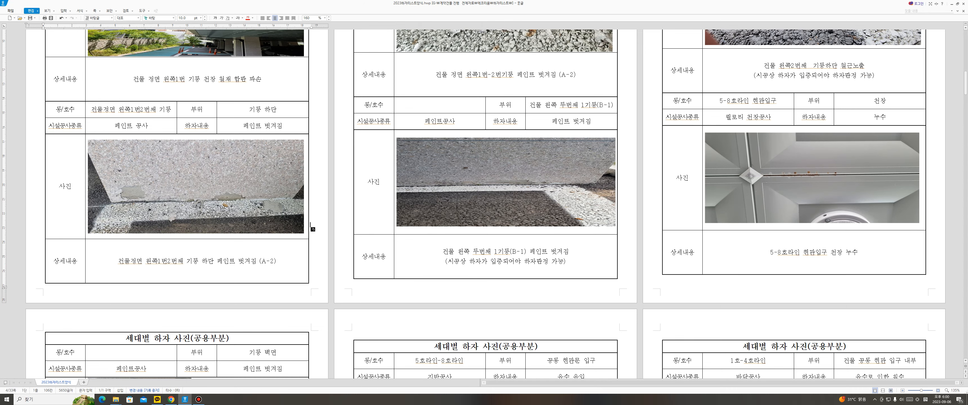
scroll(311, 225, up, 5)
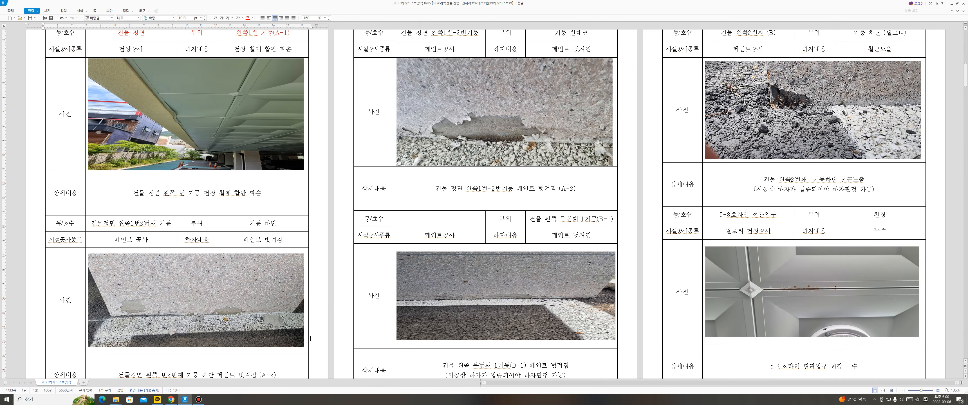
scroll(310, 338, up, 4)
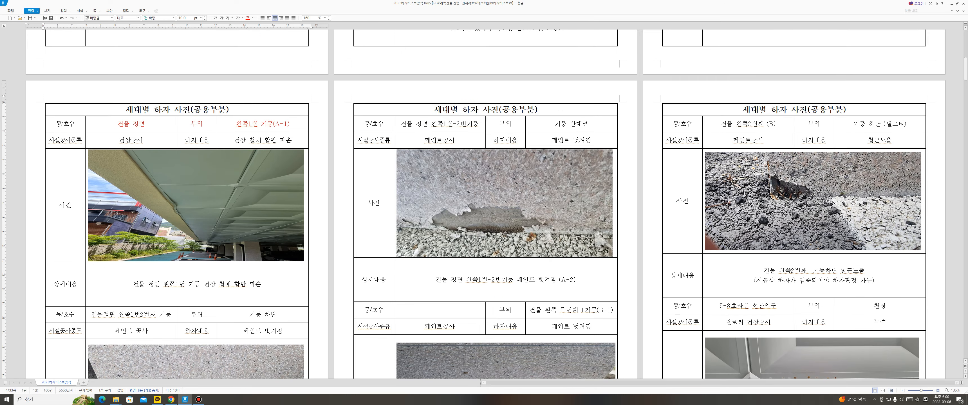
scroll(485, 226, up, 3)
scroll(485, 225, down, 4)
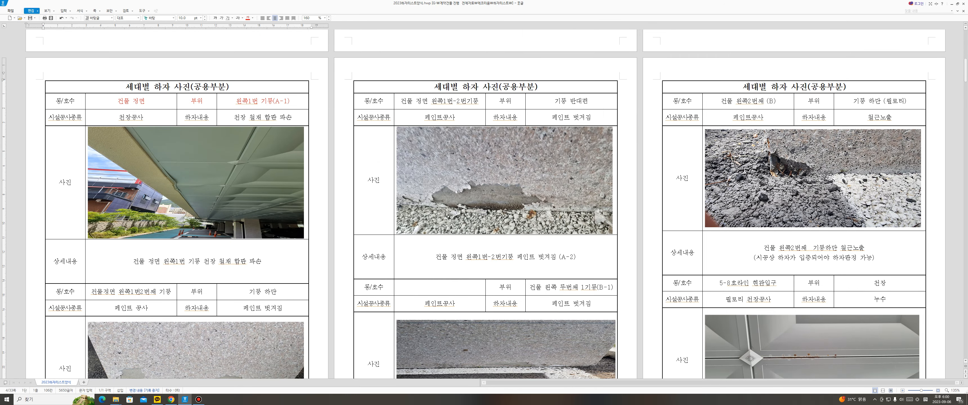
click(957, 3)
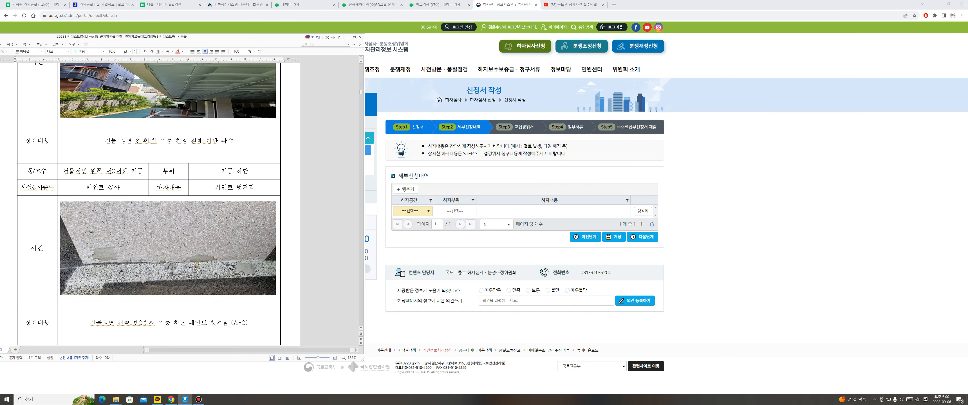
scroll(150, 203, up, 3)
scroll(151, 203, down, 5)
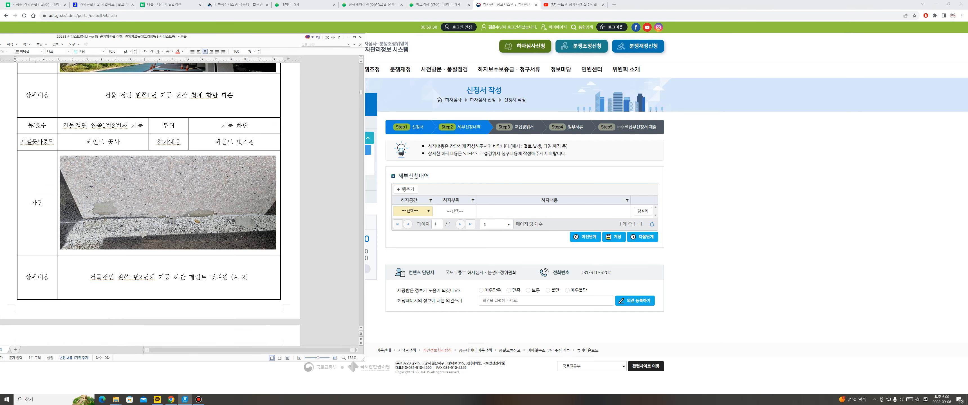
scroll(150, 203, down, 2)
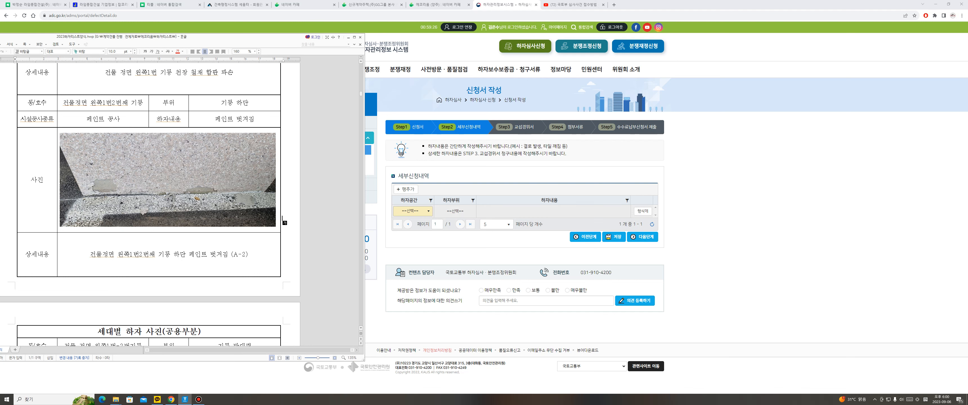
- Set the defect row's 하자공간 to 필로티 and dismiss the notice
click(417, 212)
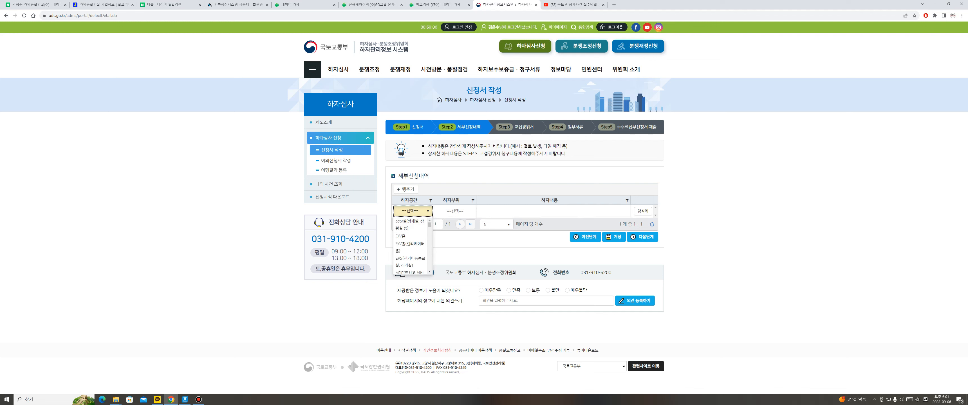
scroll(410, 246, down, 5)
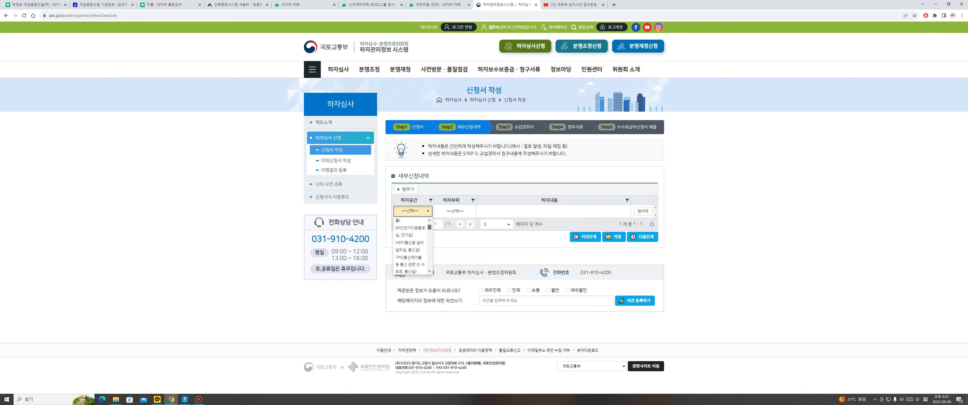
scroll(412, 246, down, 2)
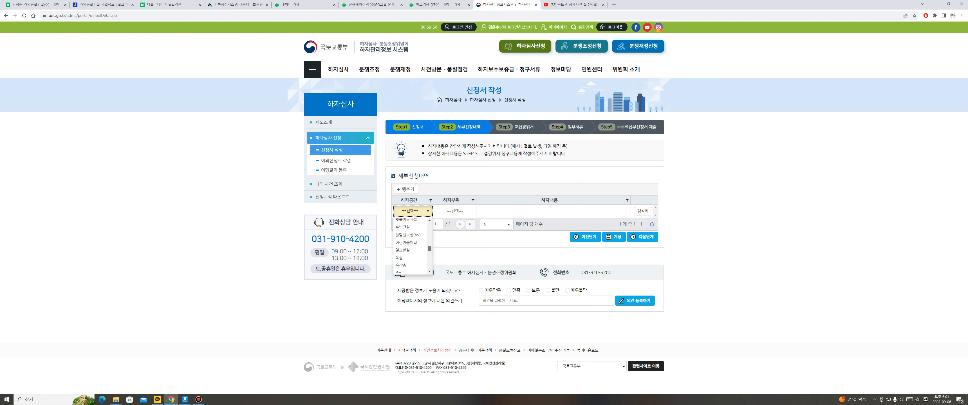
scroll(410, 246, up, 1)
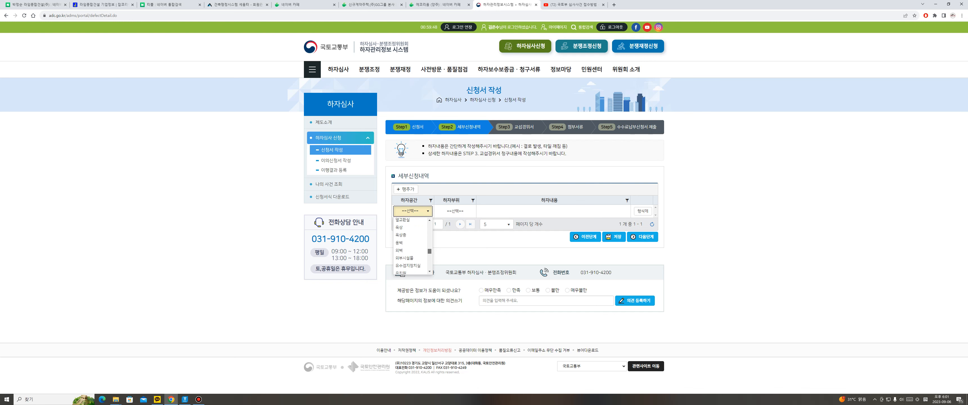
scroll(412, 246, down, 3)
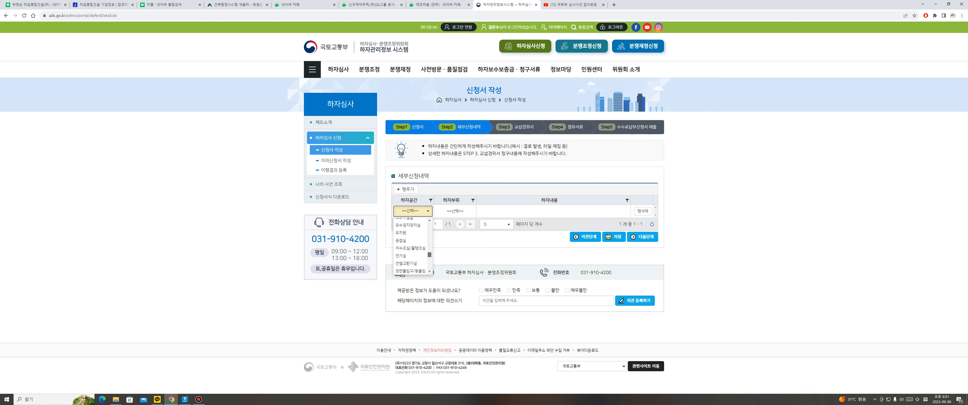
scroll(410, 247, down, 4)
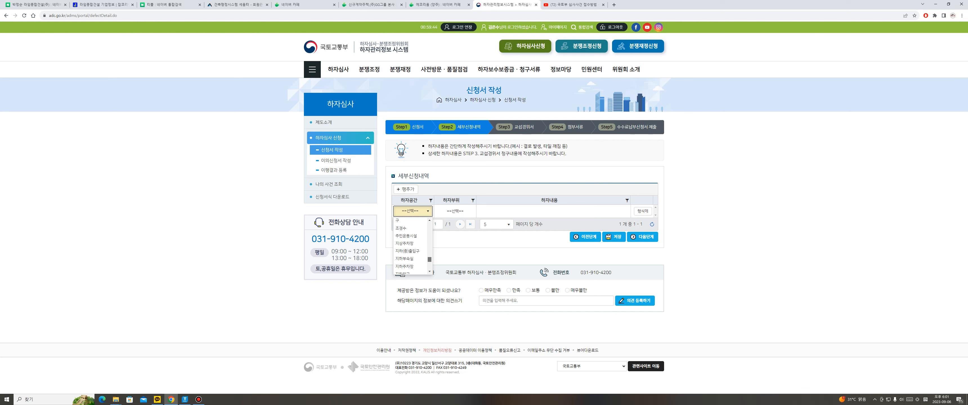
scroll(411, 246, down, 4)
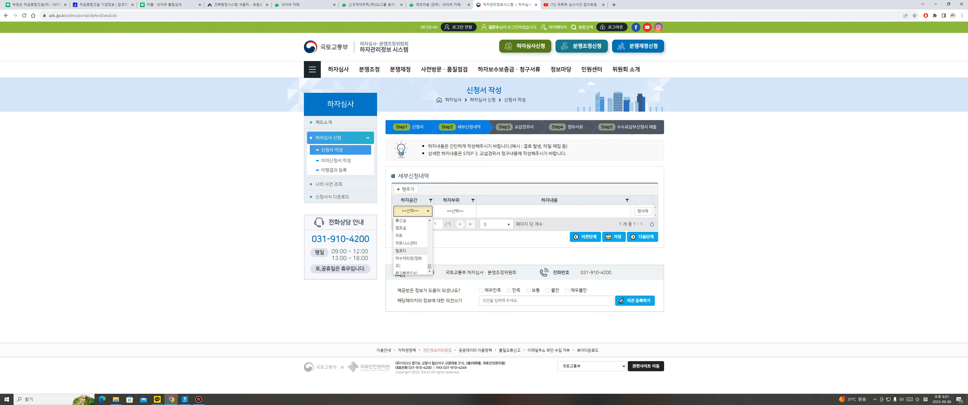
click(402, 251)
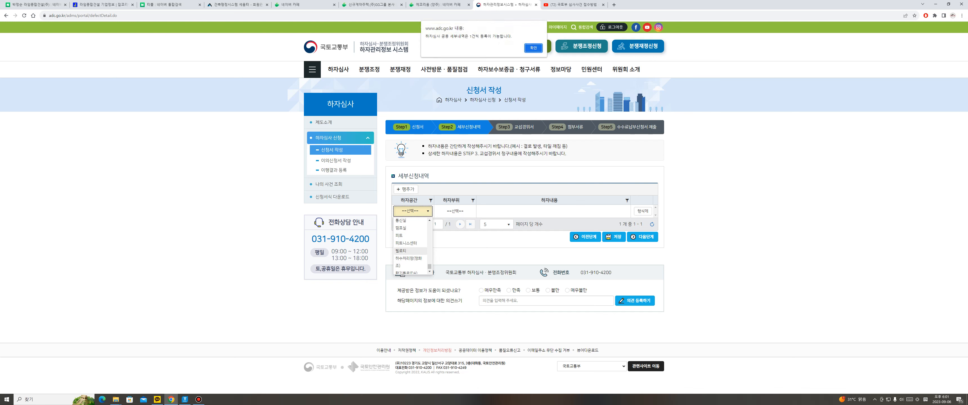
key(Return)
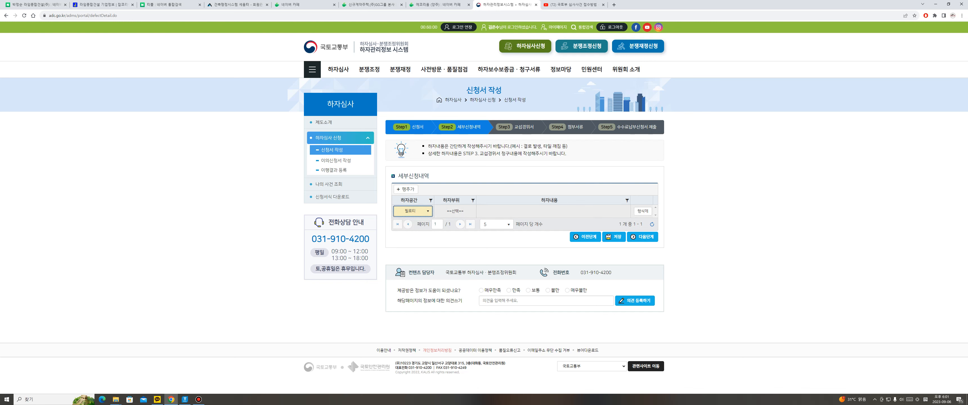
- Set the row's 하자부위 to 벽체
click(455, 212)
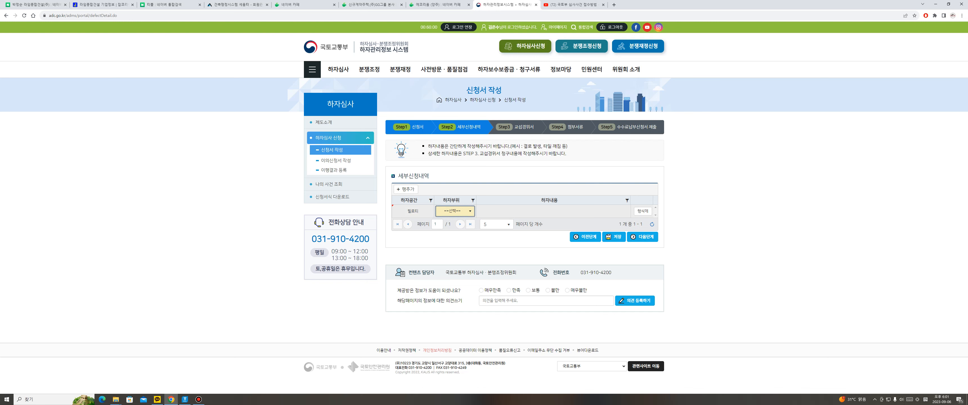
click(455, 211)
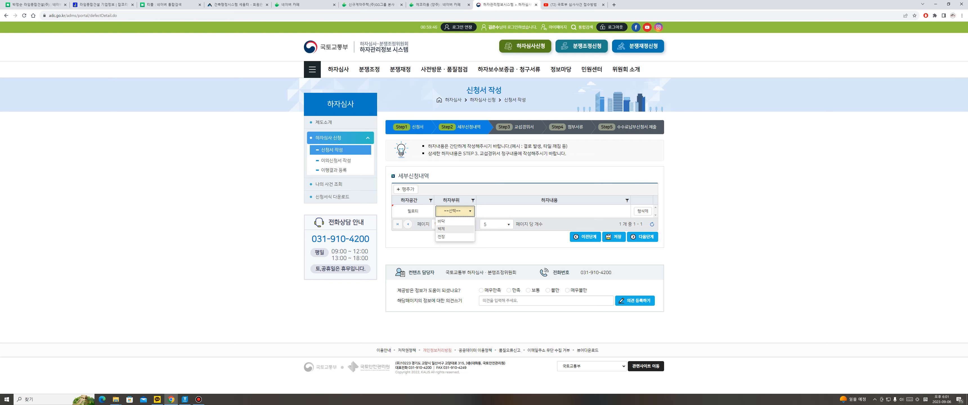
click(454, 229)
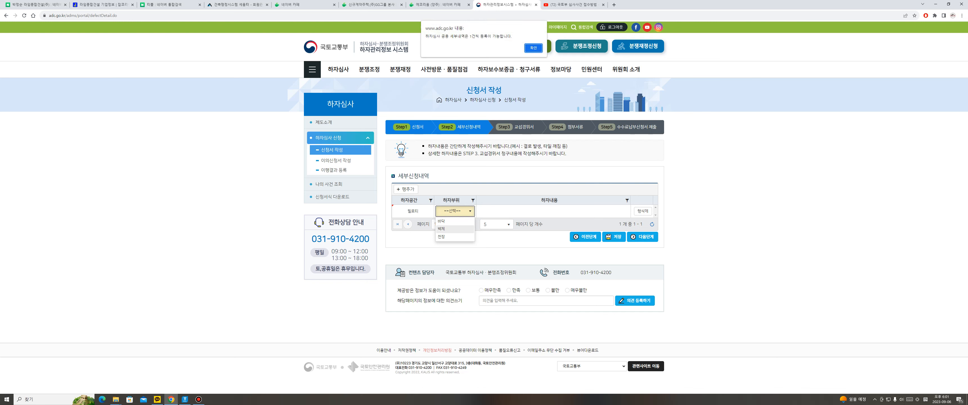
click(533, 48)
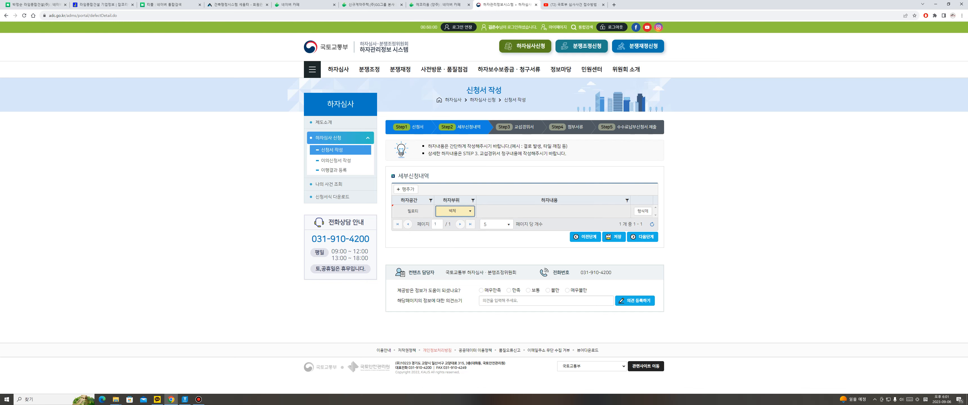
click(549, 211)
- Copy '건물정면 왼쪽1번2번째 기둥 하단 페인트 벗겨짐' from the Hangul list into the 하자내용 field
click(185, 400)
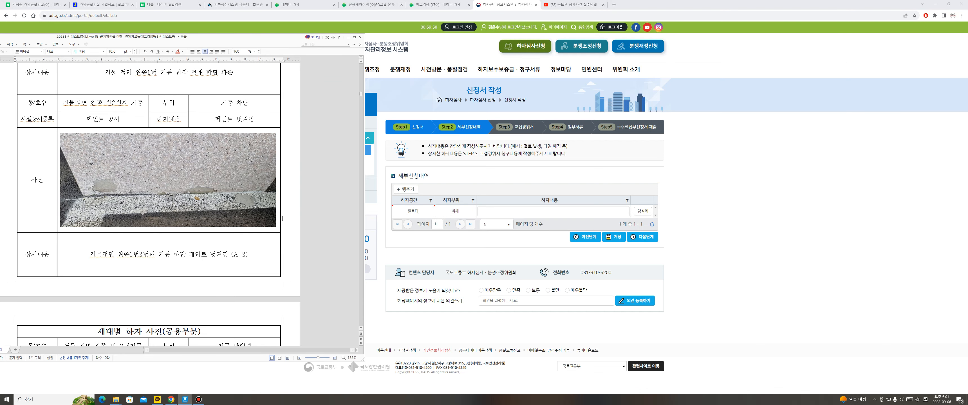
drag(90, 255, 248, 256)
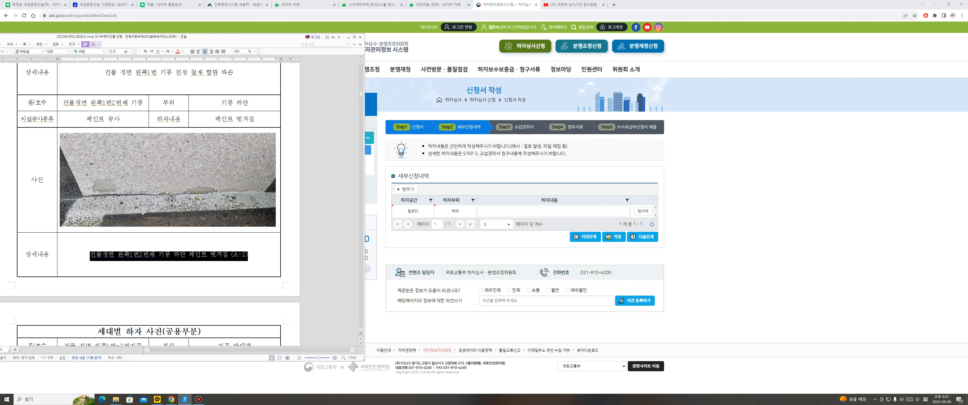
key(ctrl+c)
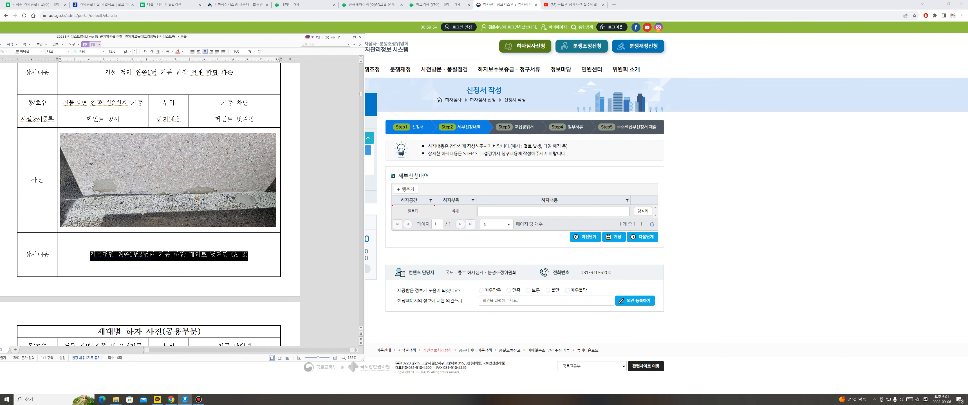
key(alt+Tab)
key(ctrl+v)
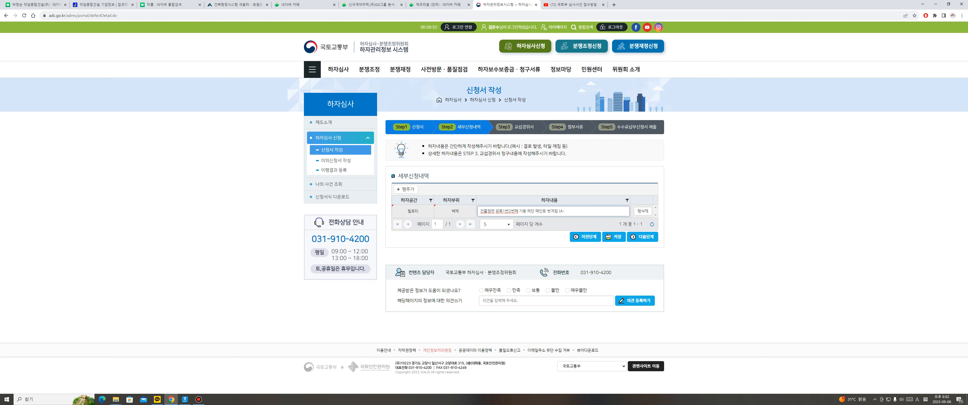
- Save the 필로티 / 벽체 paint-peeling row, confirming and closing the save-complete notice
click(526, 211)
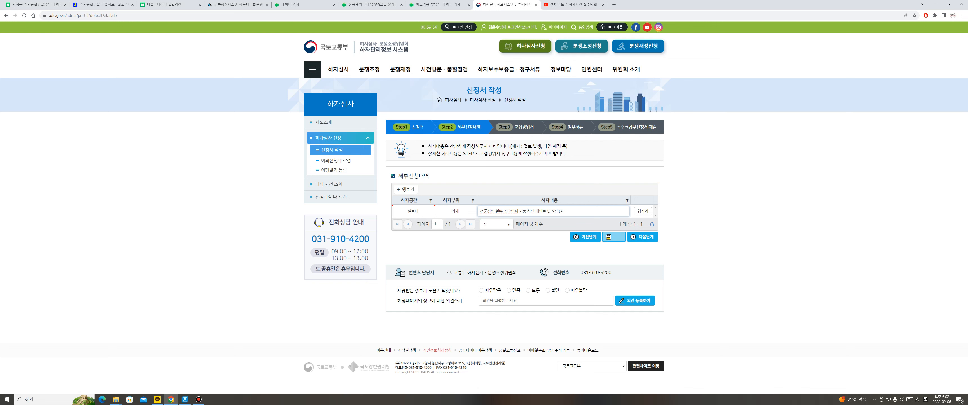
click(612, 237)
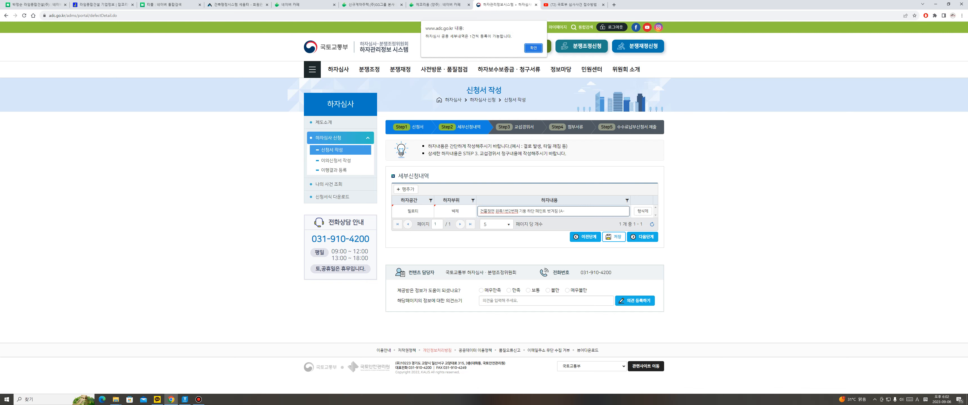
key(Return)
click(614, 236)
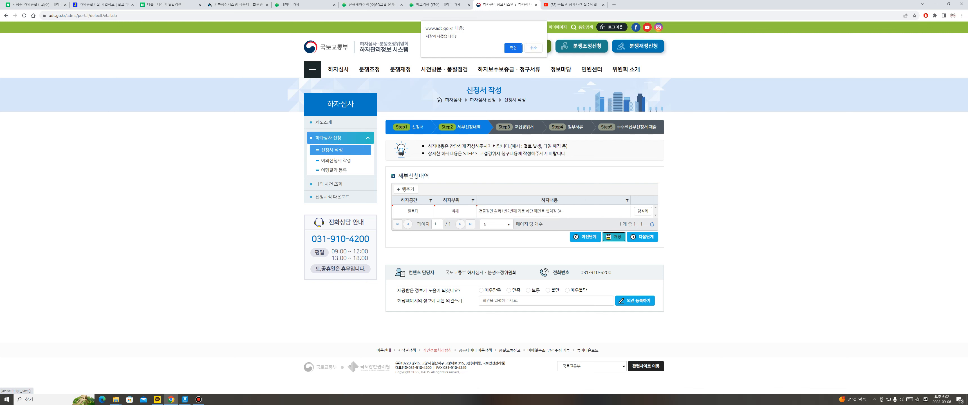
key(Return)
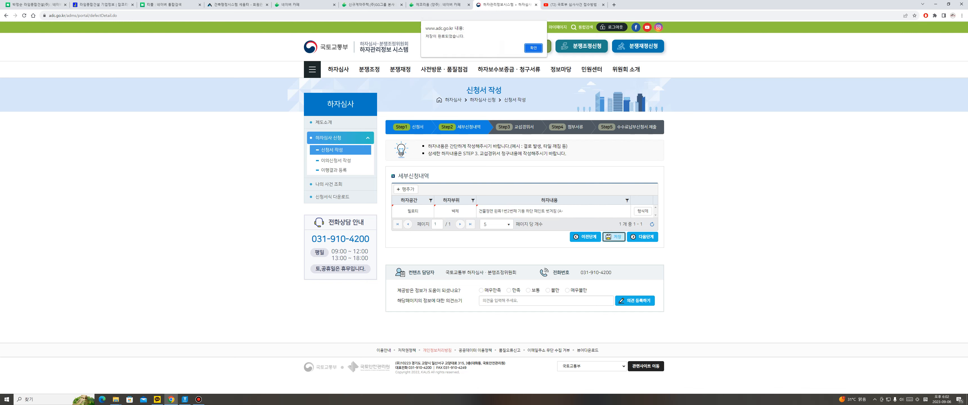
key(Return)
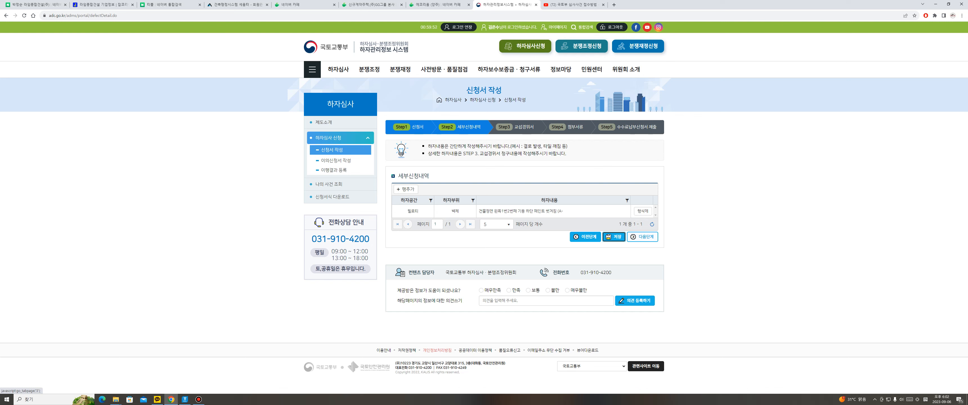
- Go to Step3 교섭경위서 and open a 신규 등록 negotiation entry form
click(643, 237)
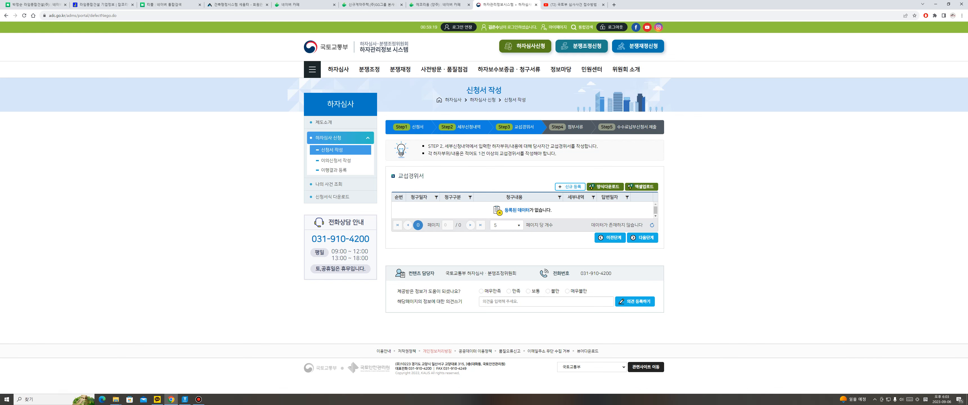
click(570, 187)
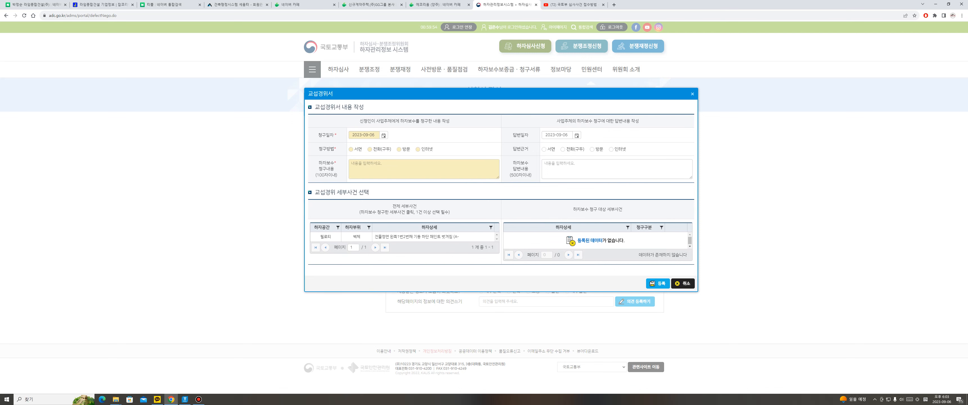
- Set the 청구일자 to 2023-06-18 and choose 서면 as the claim method
click(383, 136)
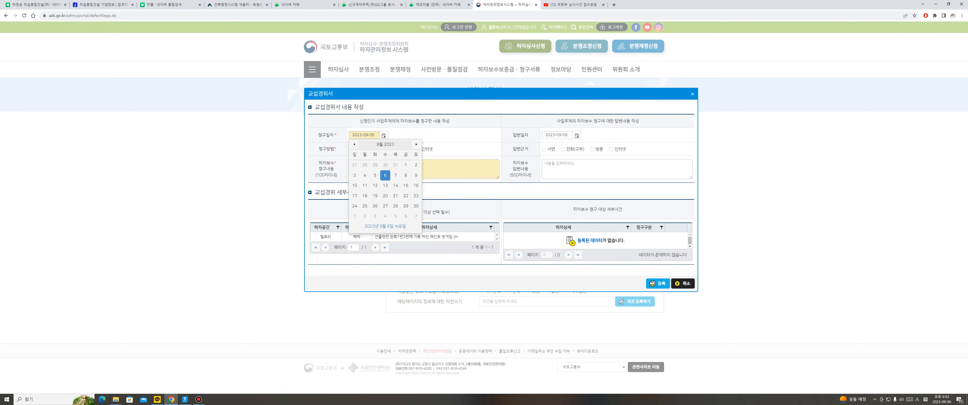
click(386, 144)
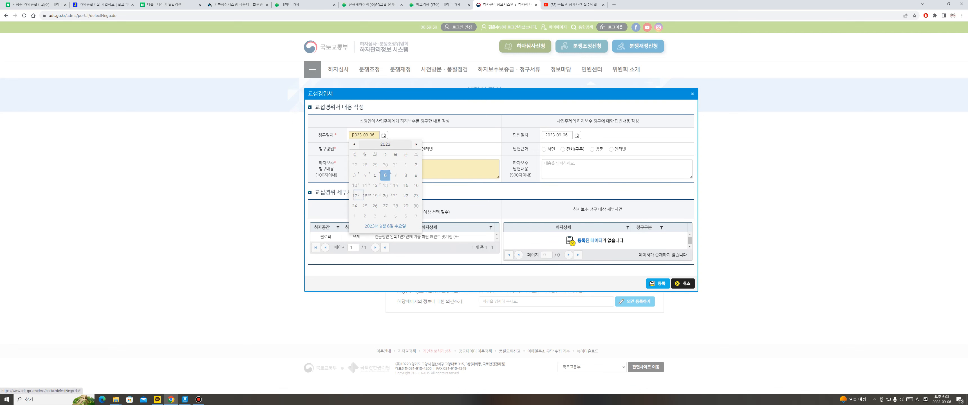
click(376, 177)
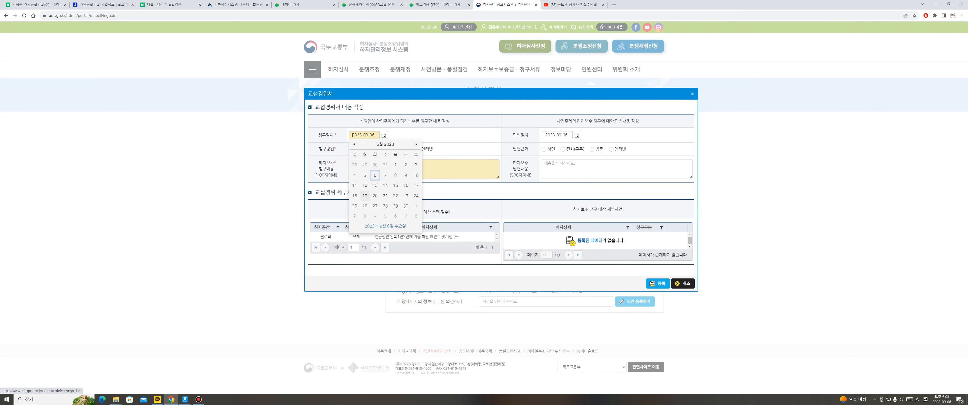
click(355, 196)
click(351, 149)
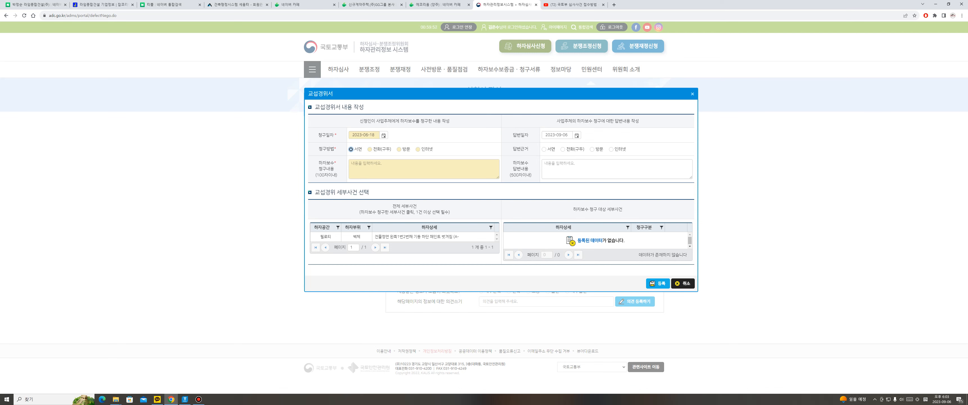
- Enter claim text '내용직으로 하자이해요구권' and the reply text, and add the 필로티 / 벽체 defect
click(367, 164)
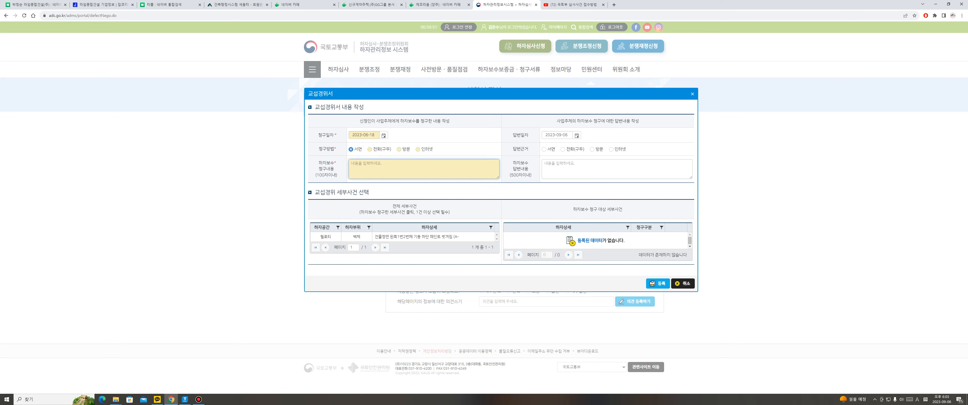
text(so)
key(BackSpace)
key(BackSpace)
text(내용직)
text(으로)
text( 하자이해)
text(요구)
text(권)
click(586, 168)
text(어)
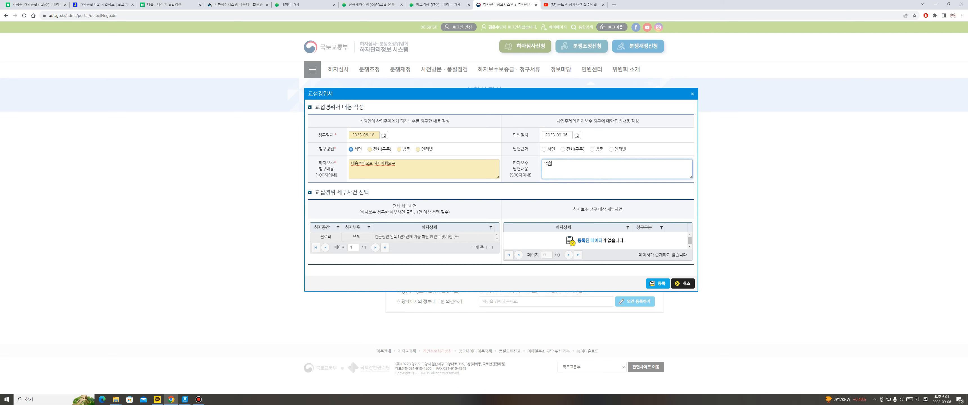
click(414, 237)
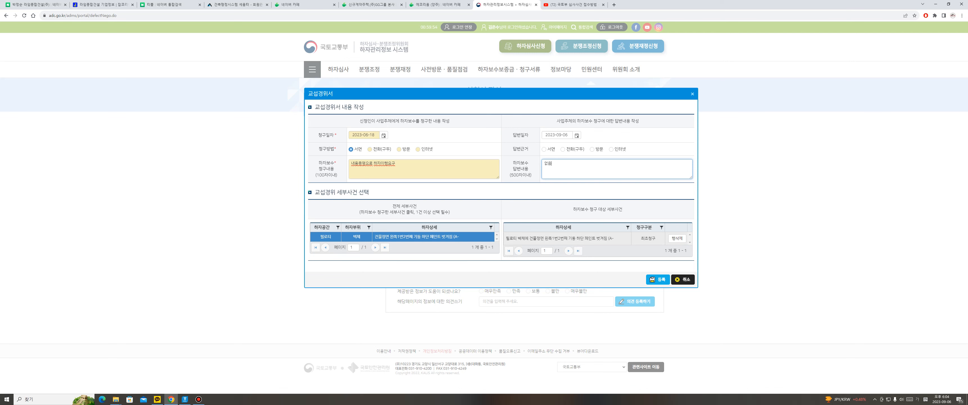
- Register the 교섭경위서 record, closing both alerts, and advance to Step4 첨부서류
click(658, 280)
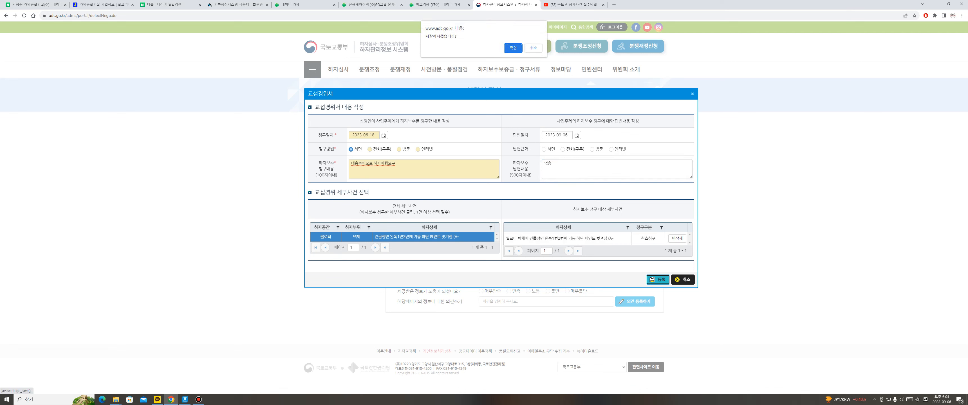
key(Return)
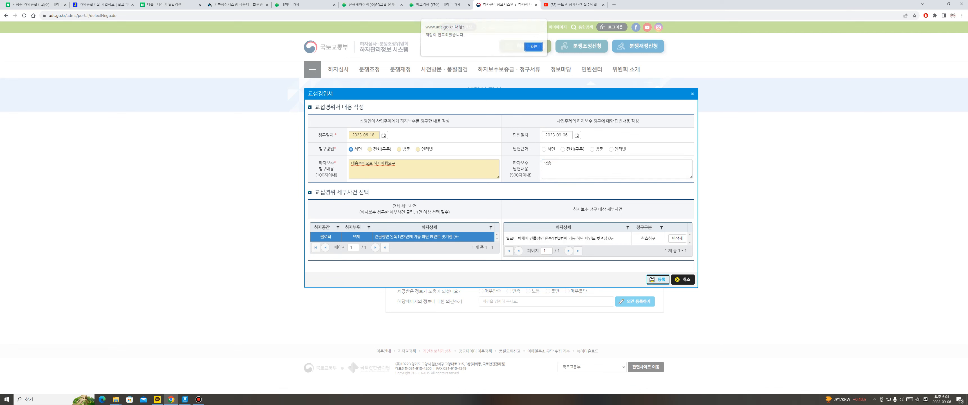
key(Return)
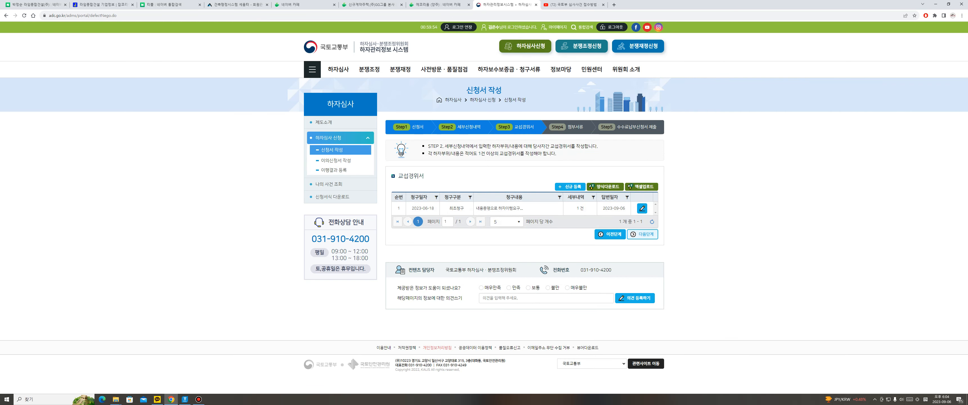
click(643, 234)
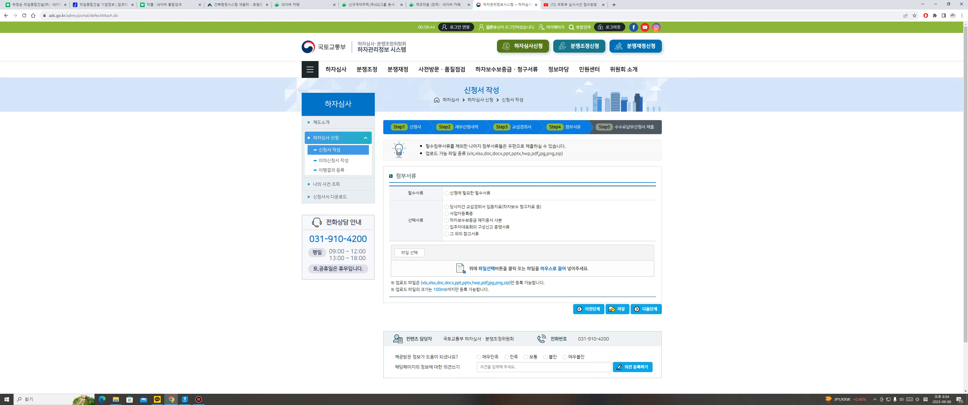
- Upload 고유번호증.jpg from the 에코리움 folder as the 필수서류 and save it
click(647, 309)
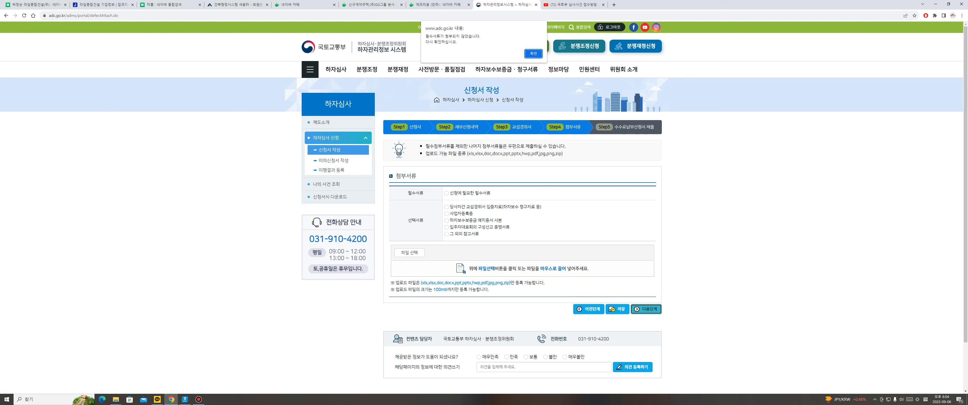
key(Return)
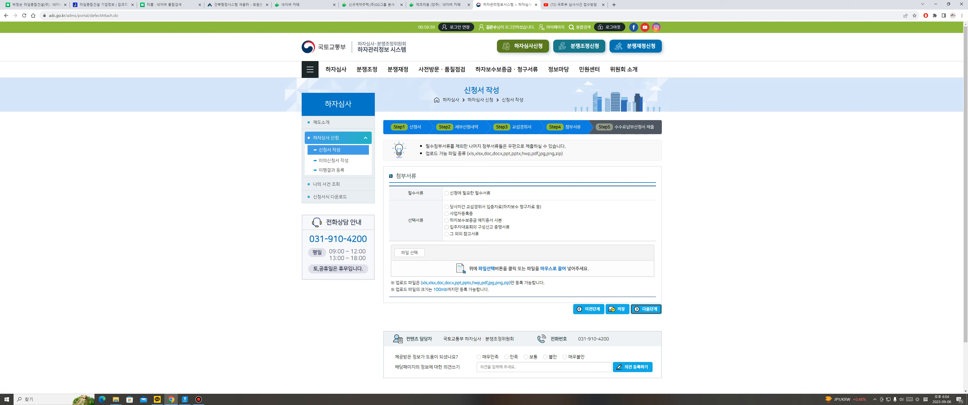
click(447, 194)
click(115, 399)
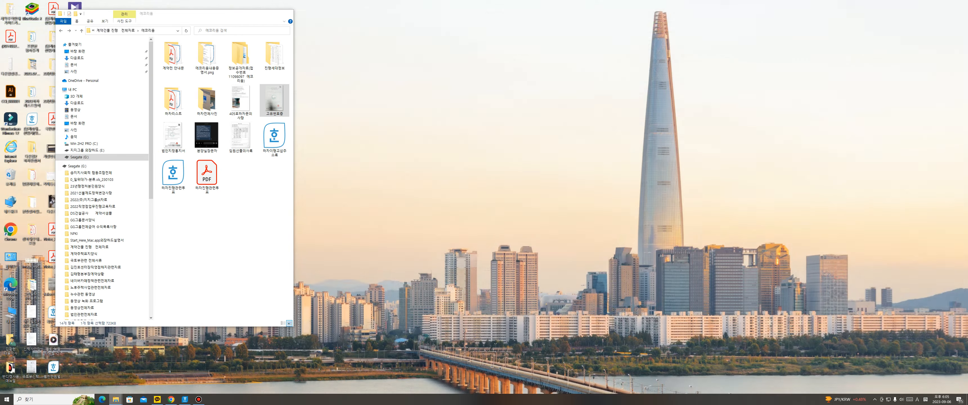
click(130, 379)
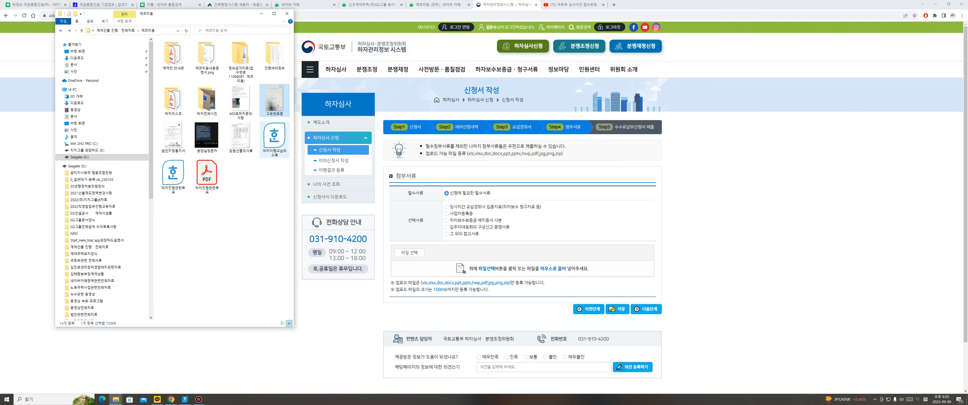
drag(275, 99, 488, 268)
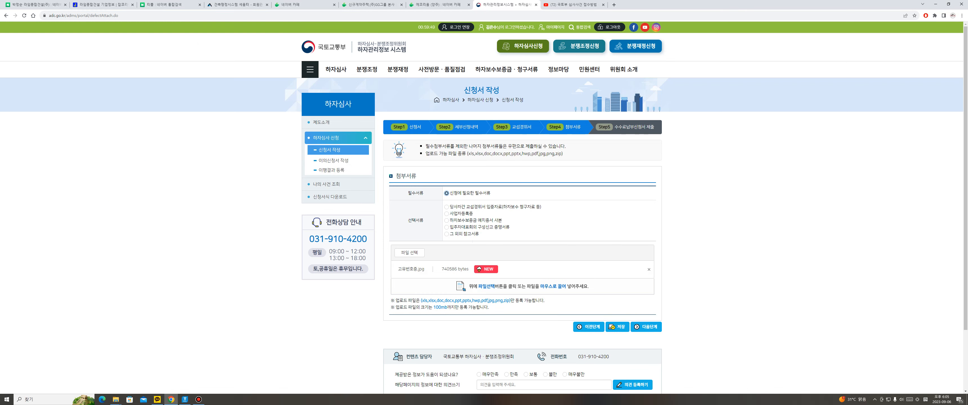
click(618, 327)
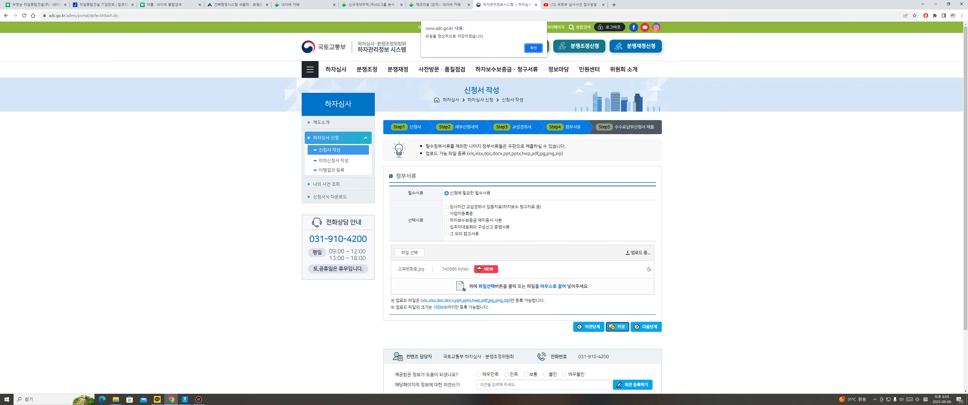
key(Return)
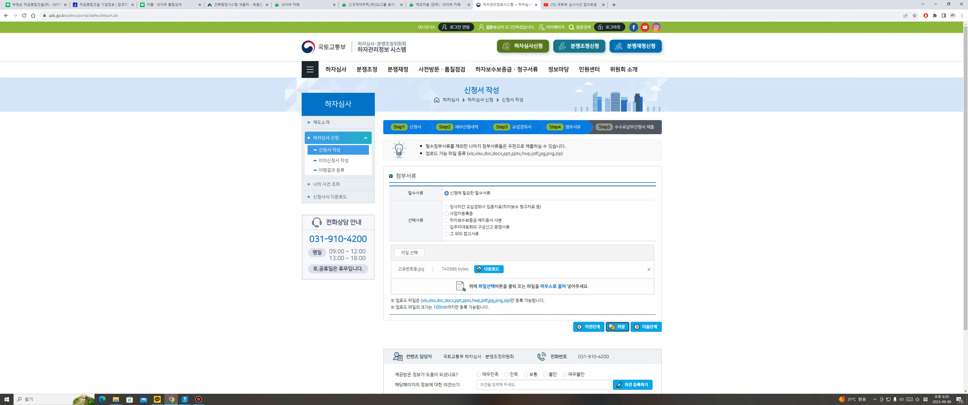
- Upload the three certified-mail images as 당사자간 교섭경위서 입증자료 and save them
click(446, 208)
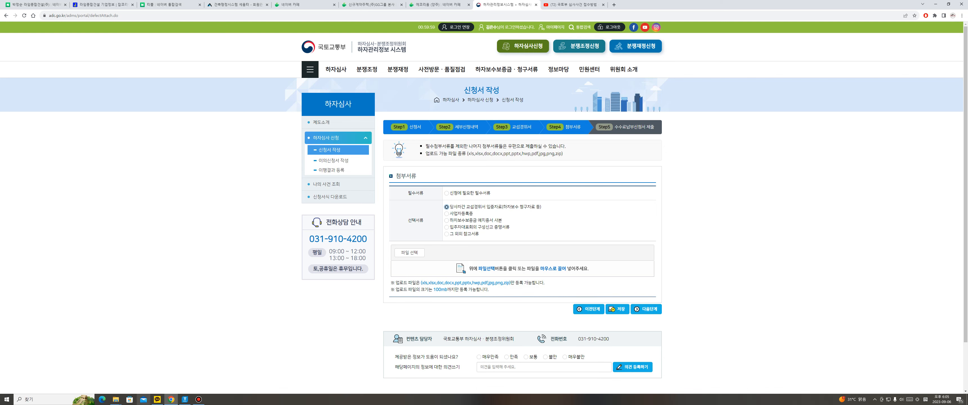
click(116, 399)
click(130, 378)
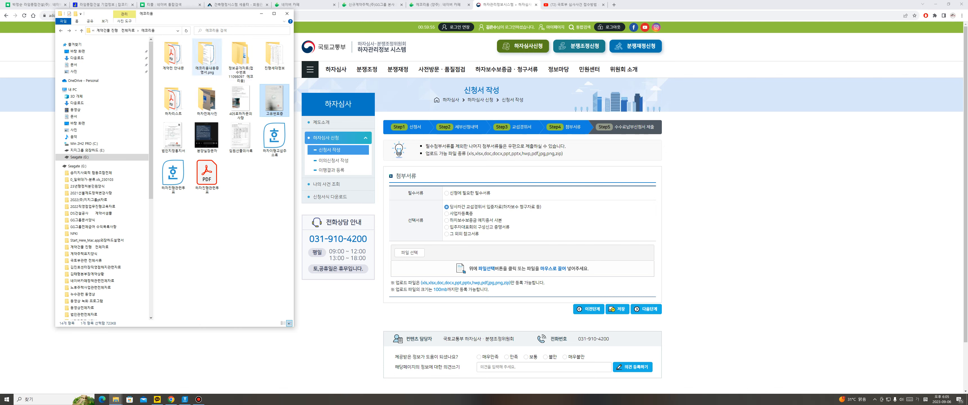
double_click(206, 56)
drag(156, 51, 479, 240)
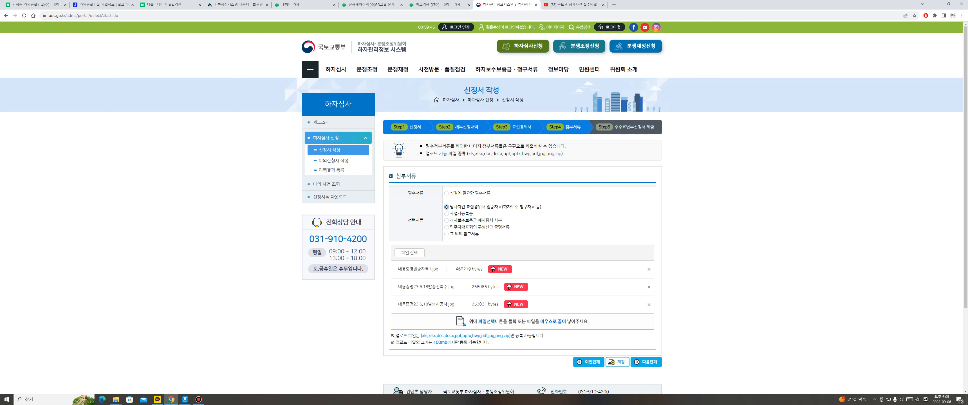
click(617, 362)
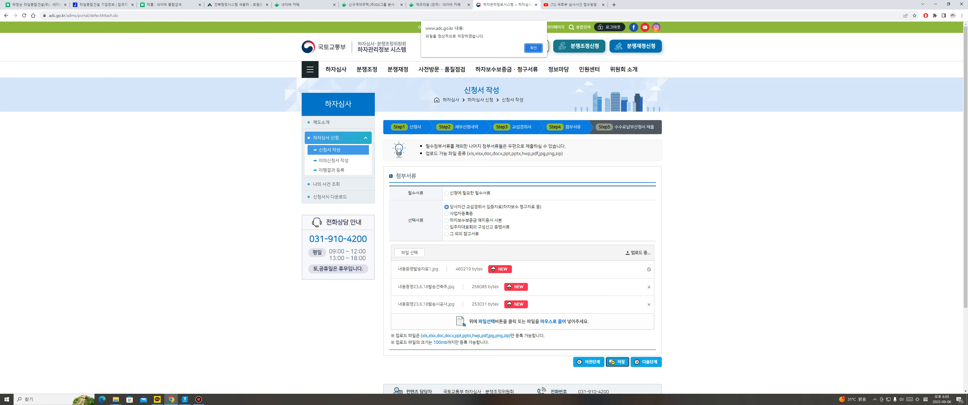
click(533, 48)
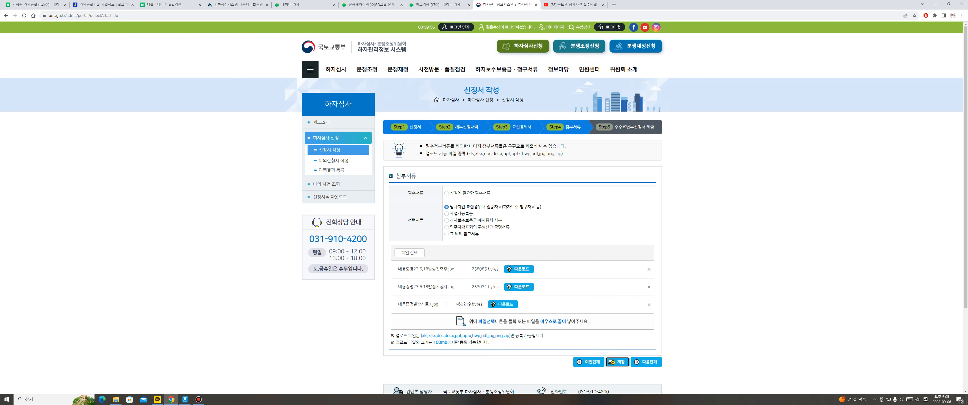
click(447, 214)
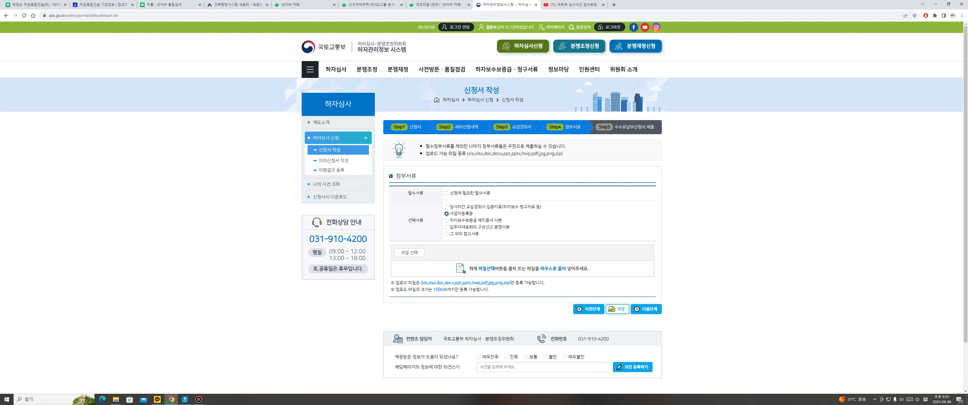
- Save 고유번호증.jpg as the 사업자등록증 attachment and advance to Step5 수수료 납부
click(116, 399)
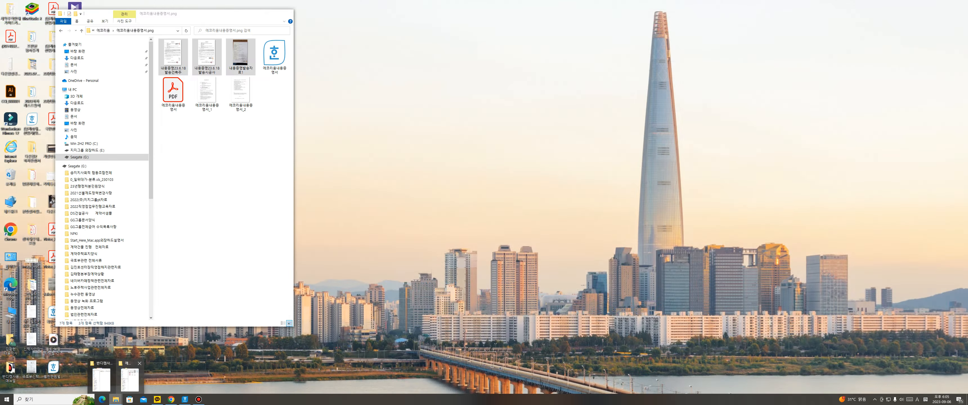
click(130, 378)
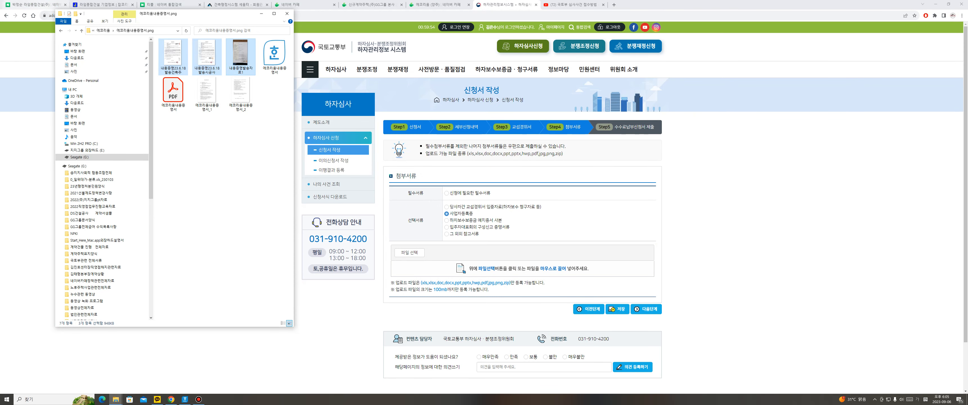
click(61, 31)
drag(274, 100, 508, 260)
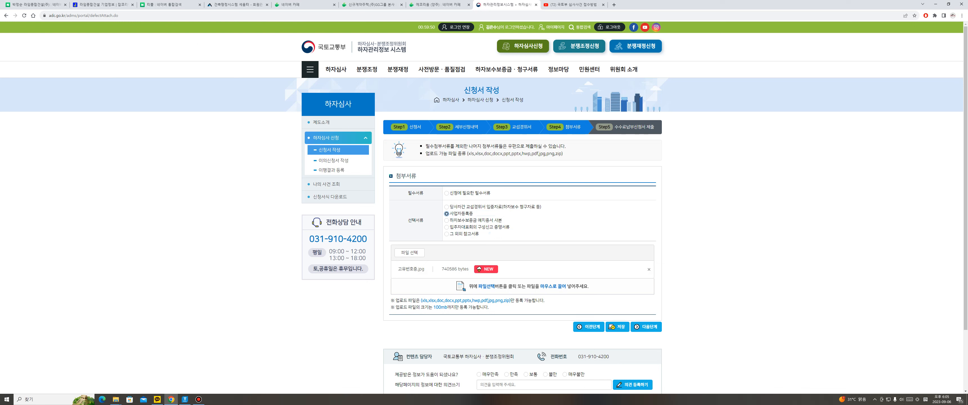
click(617, 327)
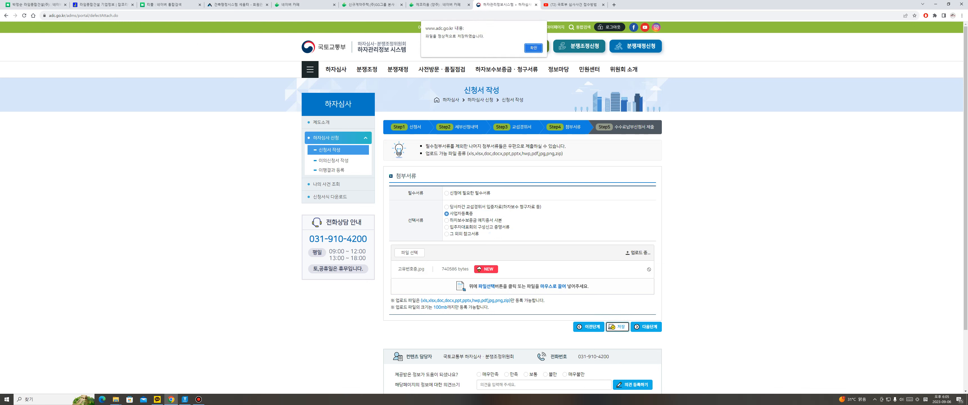
key(Return)
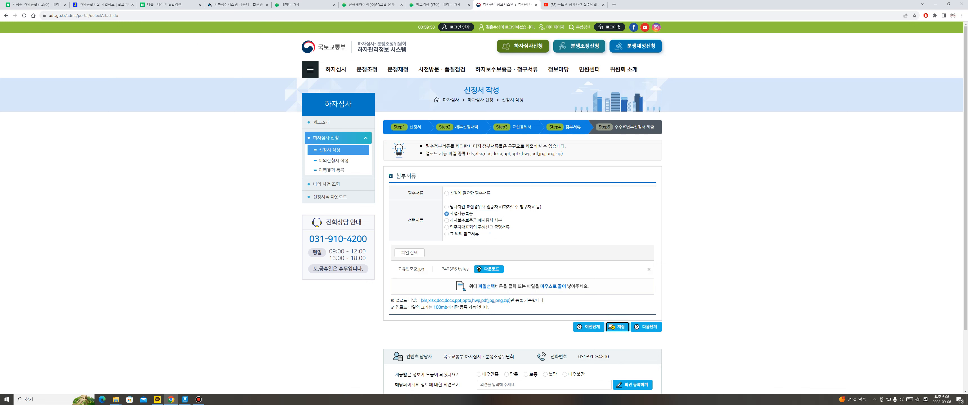
key(Tab)
key(Return)
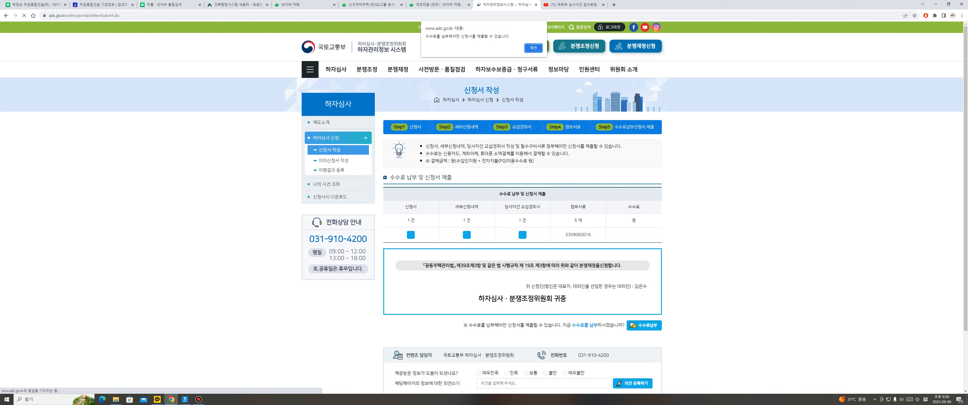
- Dismiss the fee-required notice and open the 수수료납부 form showing 10,400원 due by 신용카드
click(534, 48)
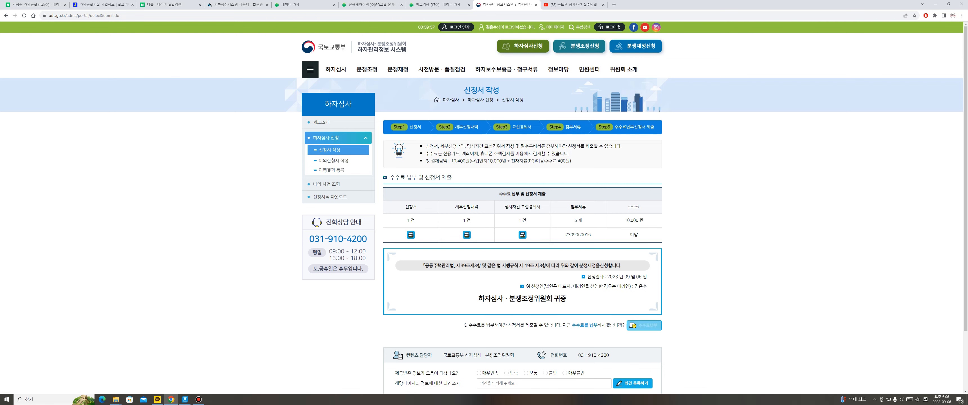
scroll(644, 269, down, 2)
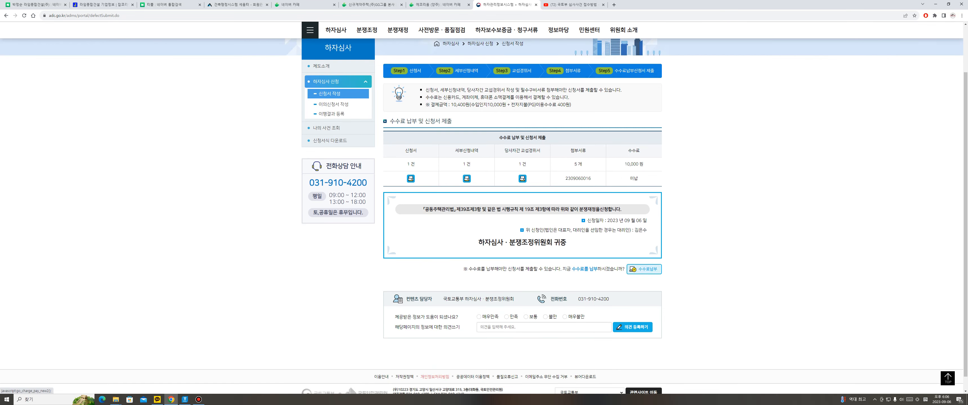
click(644, 269)
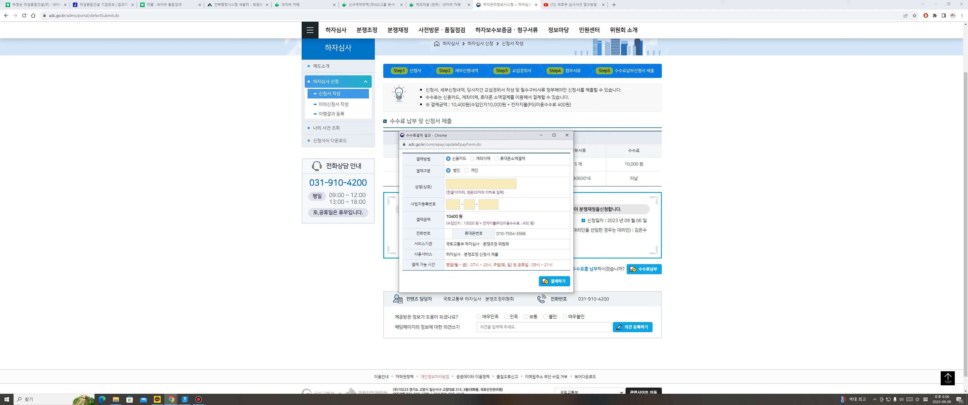
- Fill in the saved company name for 성명(상호) and all three business registration number parts
click(481, 185)
click(492, 198)
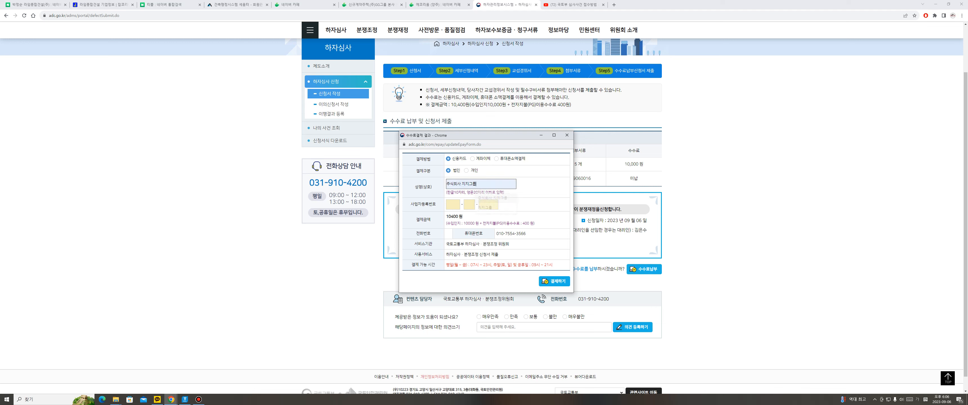
click(453, 205)
click(455, 218)
click(470, 205)
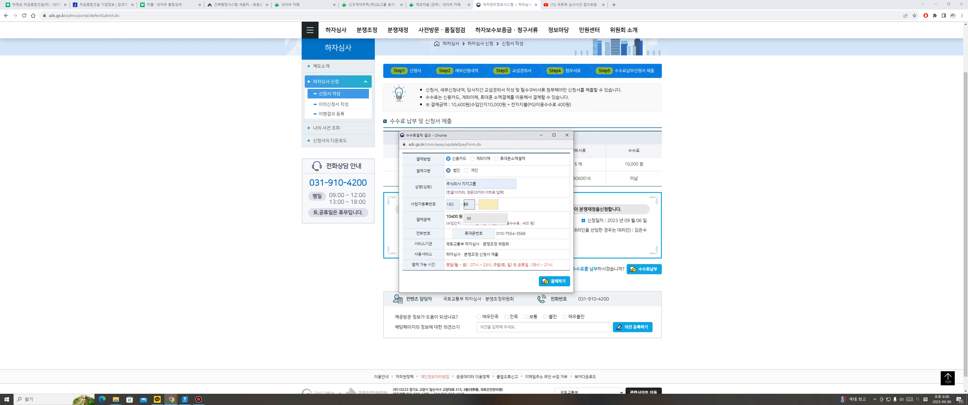
click(472, 218)
click(488, 204)
click(491, 218)
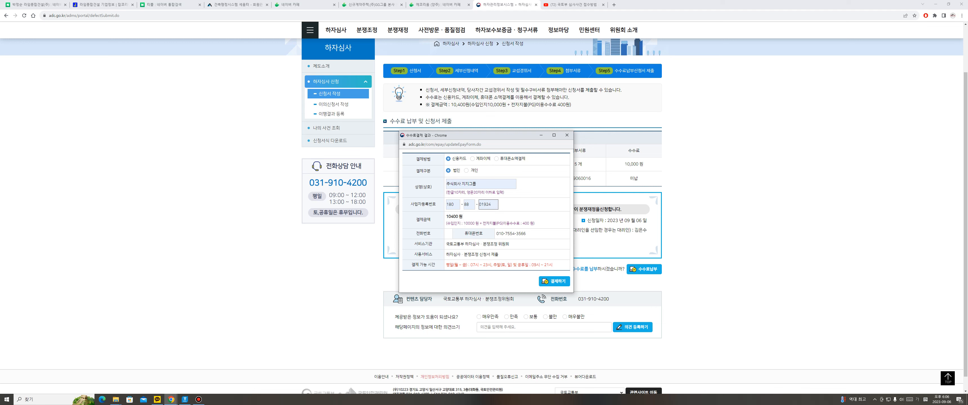
- Confirm 결제하기, pick BC카드 as the card company, and choose 페이북 to pay
click(555, 281)
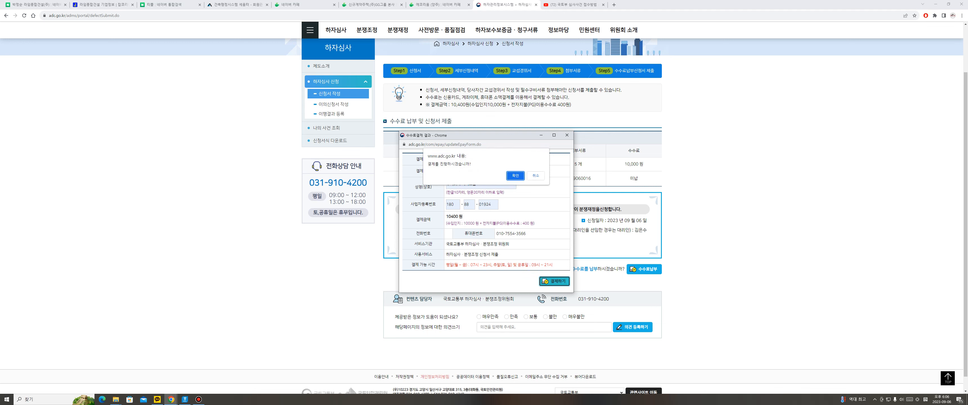
click(515, 175)
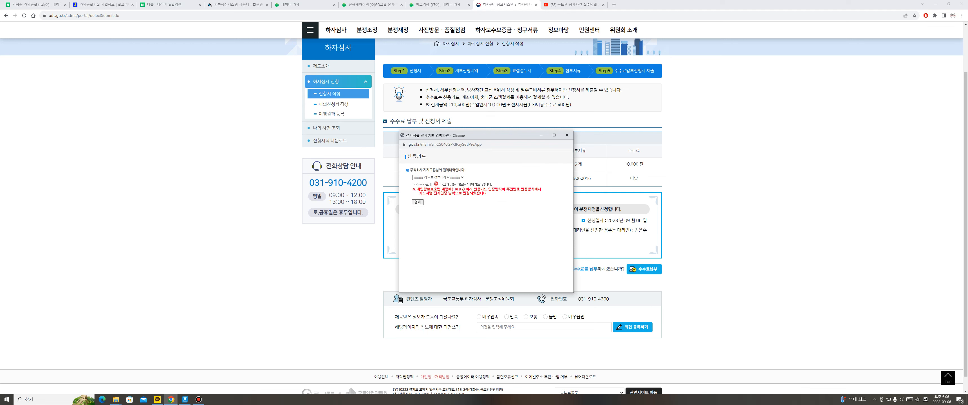
click(439, 177)
click(428, 184)
click(418, 202)
click(417, 189)
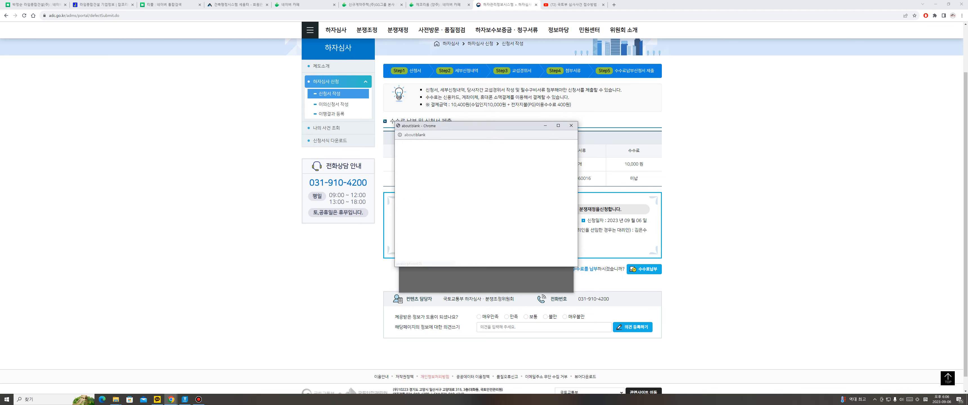
click(484, 192)
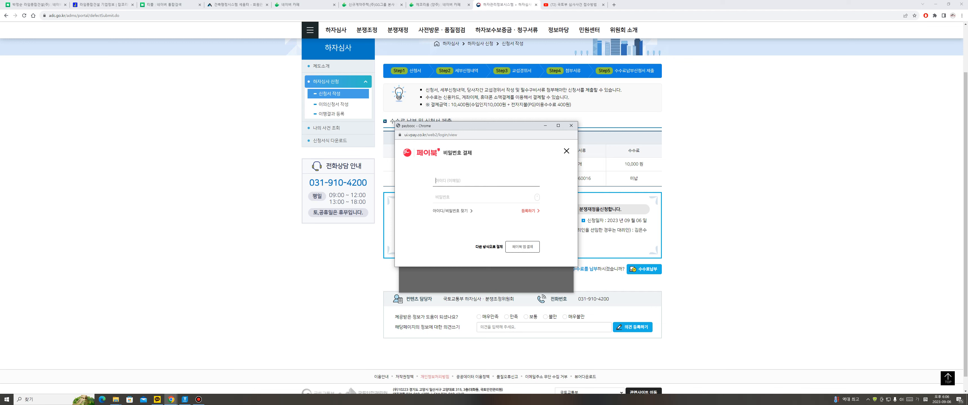
- Enter the Paybooc account ID and password, then request a text verification code
key(Tab)
text(••)
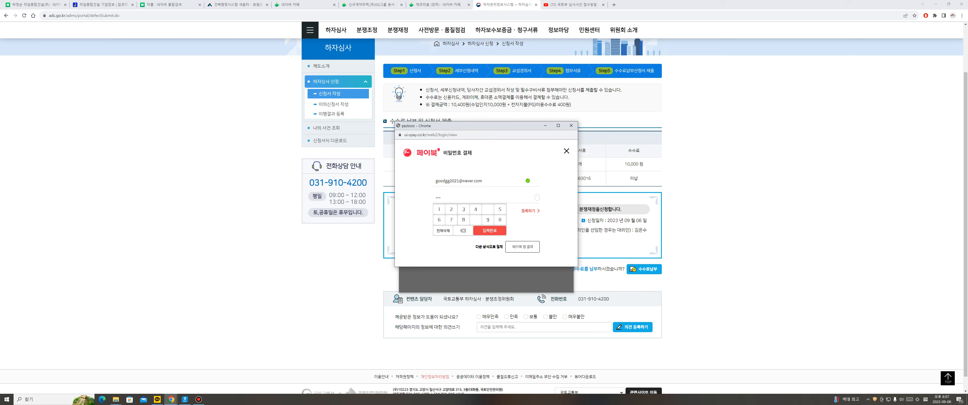
text(••••)
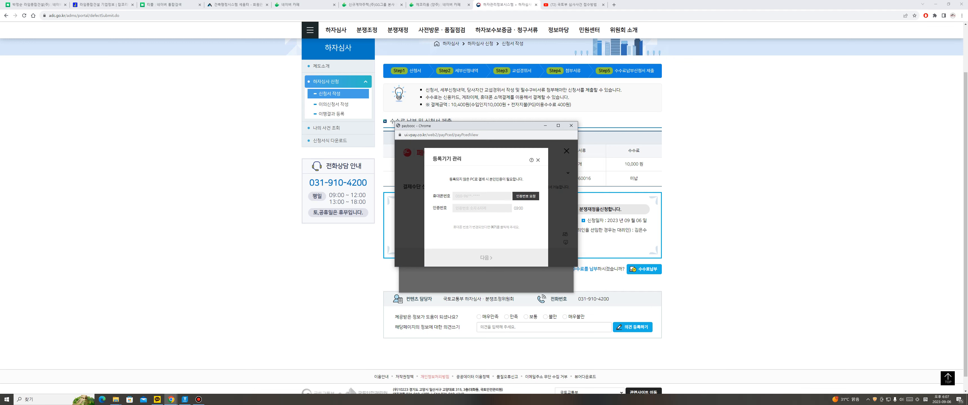
click(526, 196)
click(486, 219)
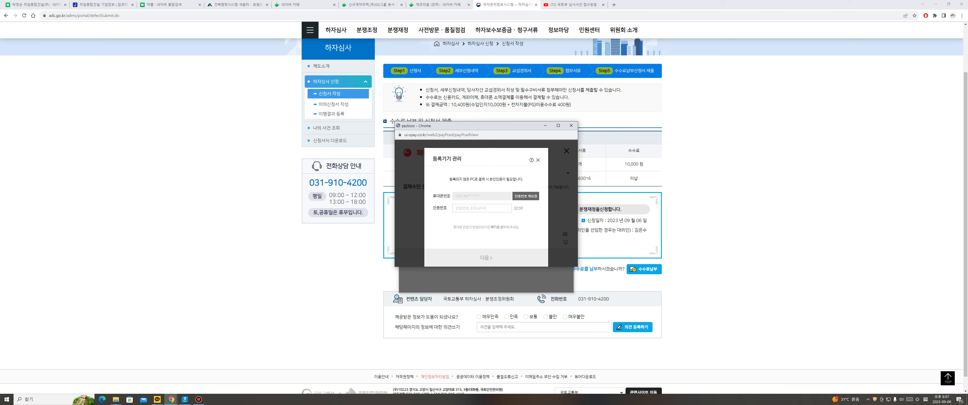
- Enter the received verification code and register this device with Paybooc
click(481, 208)
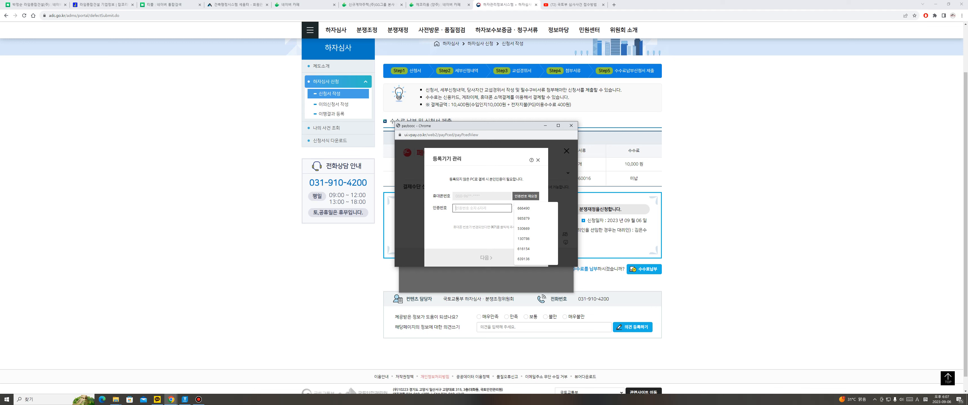
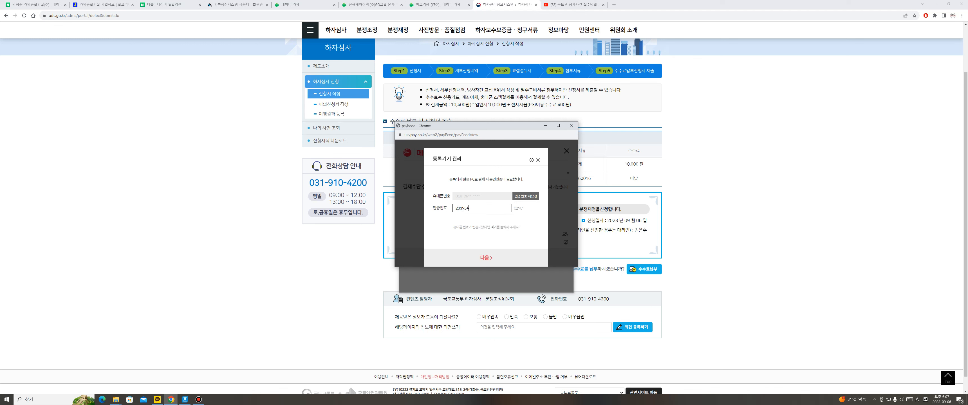
click(486, 257)
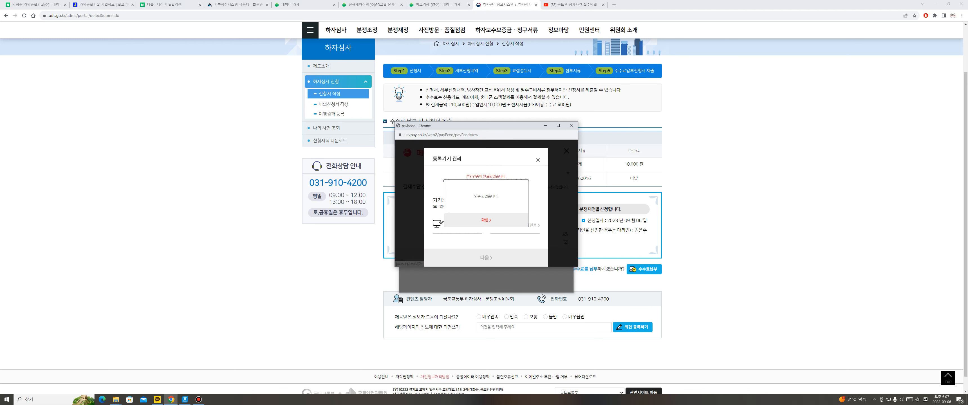
click(486, 219)
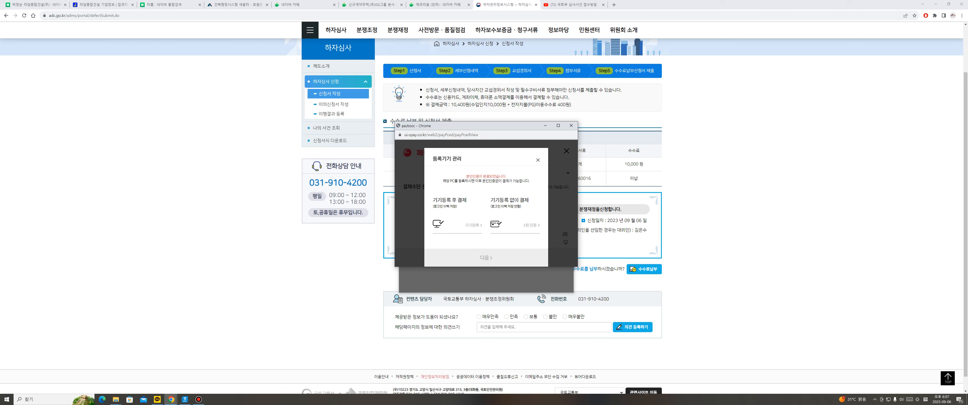
click(458, 225)
click(486, 258)
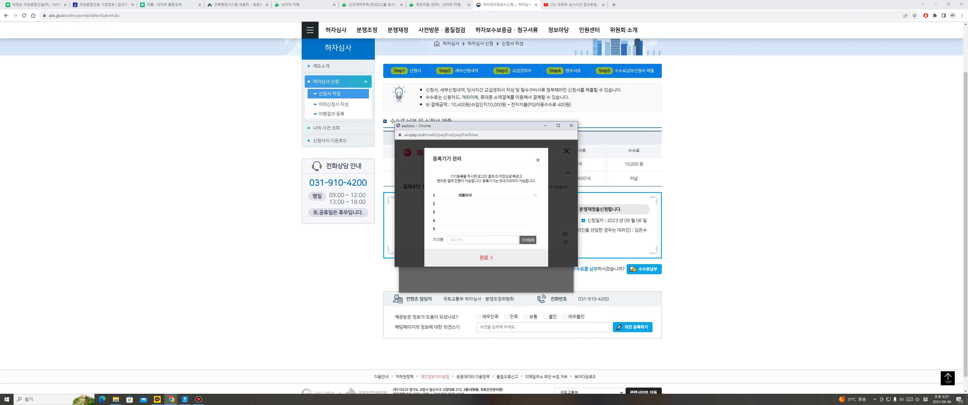
click(486, 258)
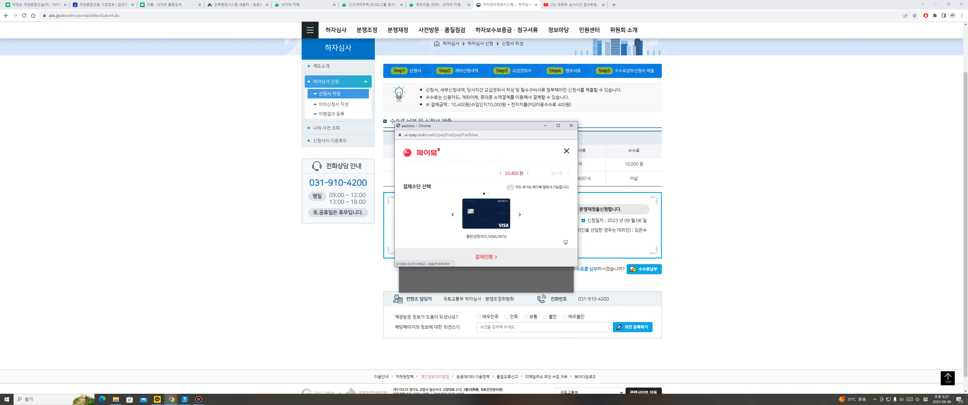
- Pay the 10,400원 fee with the VISA card and close the payment result popup
click(485, 257)
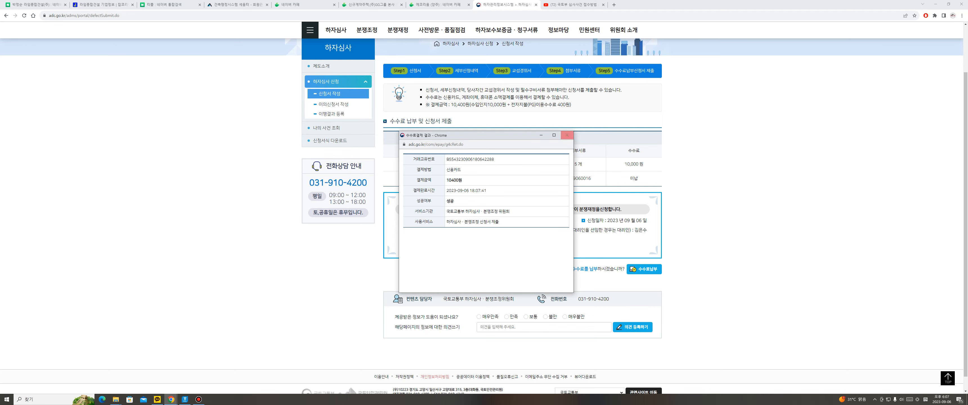
click(567, 135)
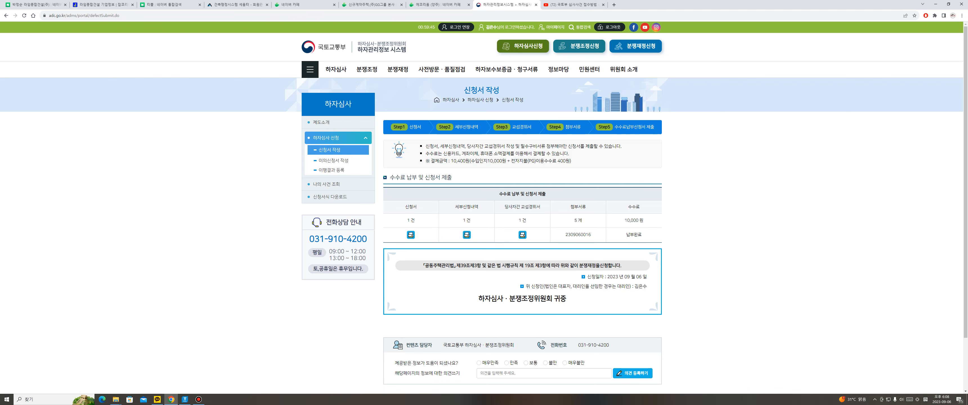
- Check the 납부완료 fee status on the Step5 page, then open 마이페이지 from the top menu
scroll(484, 207, down, 3)
scroll(484, 207, up, 3)
click(553, 27)
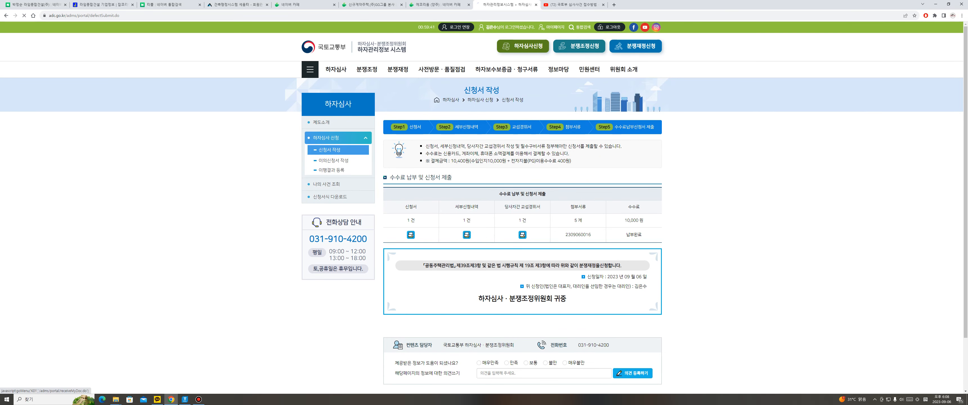